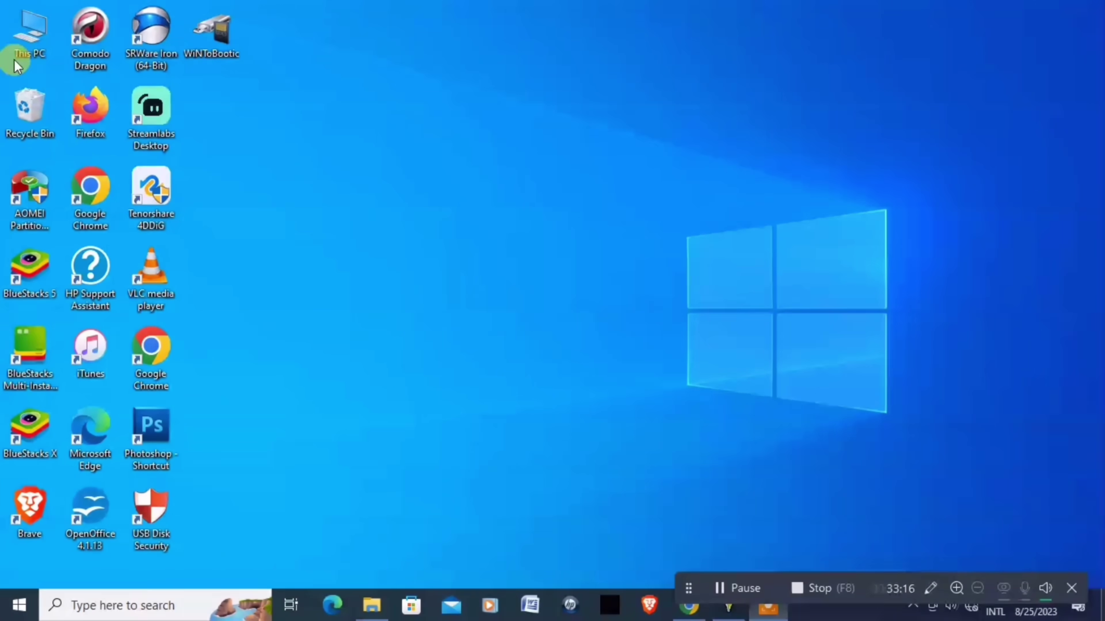
Check the free space on drive F: in This PC, then close the window.
click(17, 50)
double_click(17, 50)
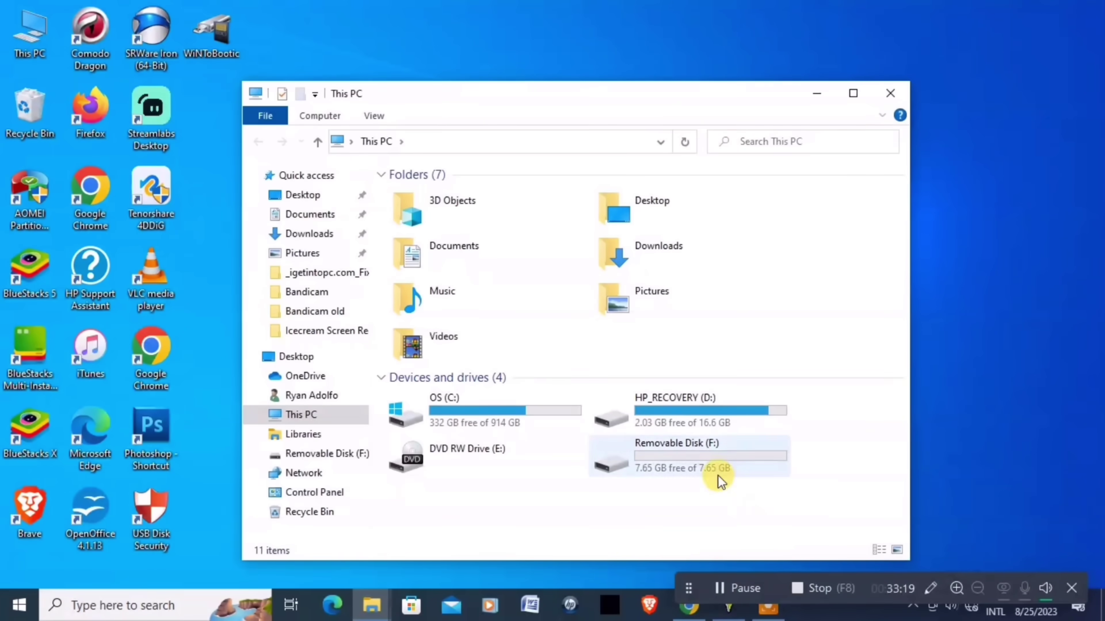
click(713, 473)
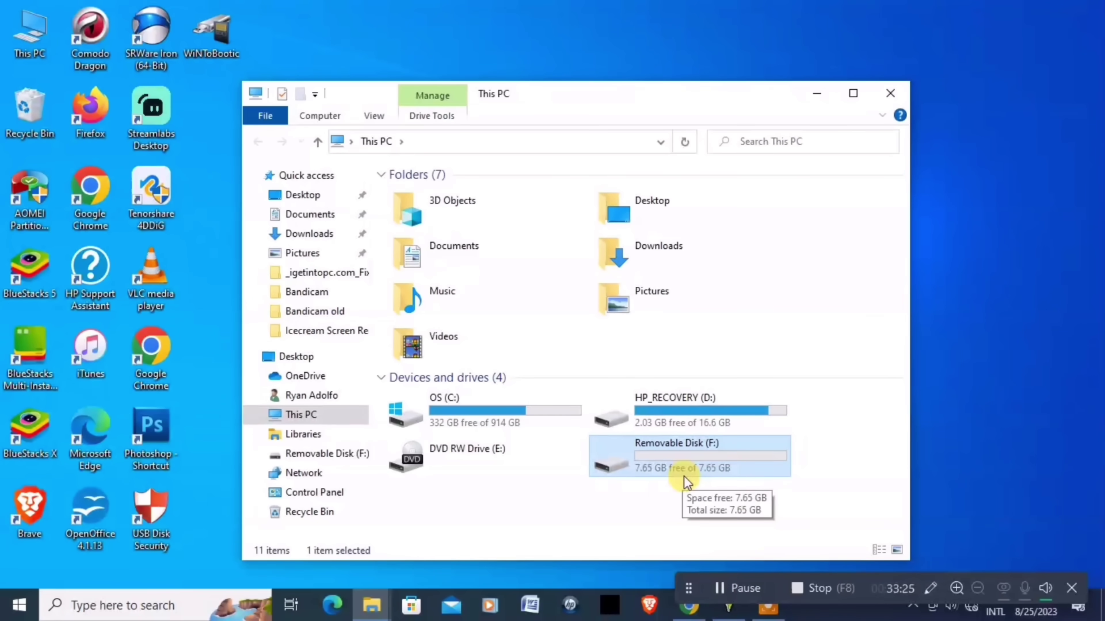
click(894, 99)
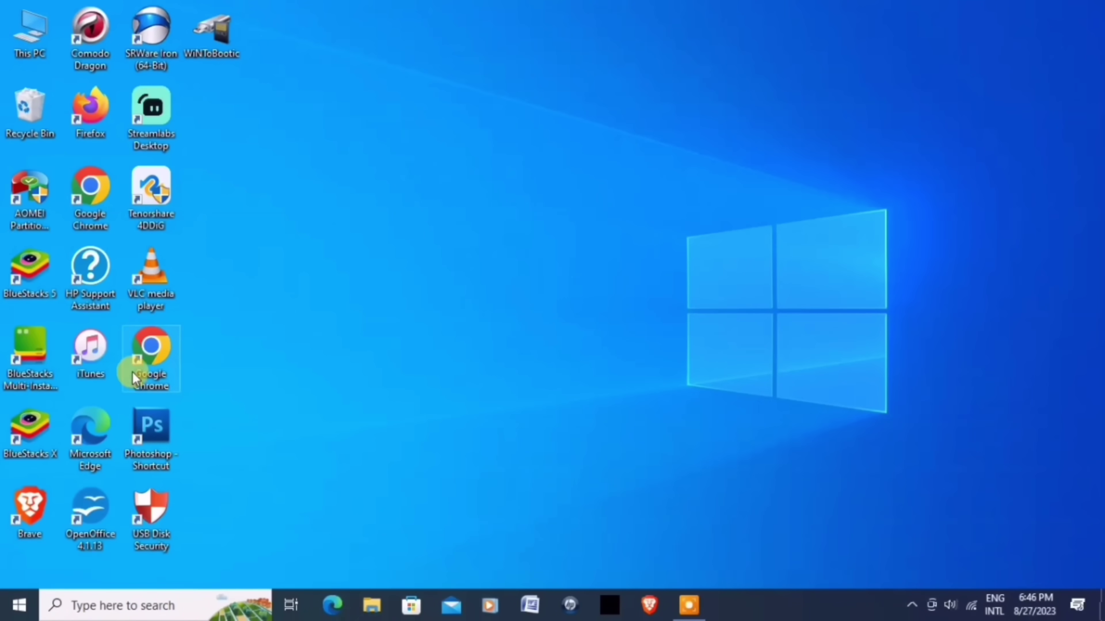
Launch Chrome and search Google for winfrgui.
double_click(147, 363)
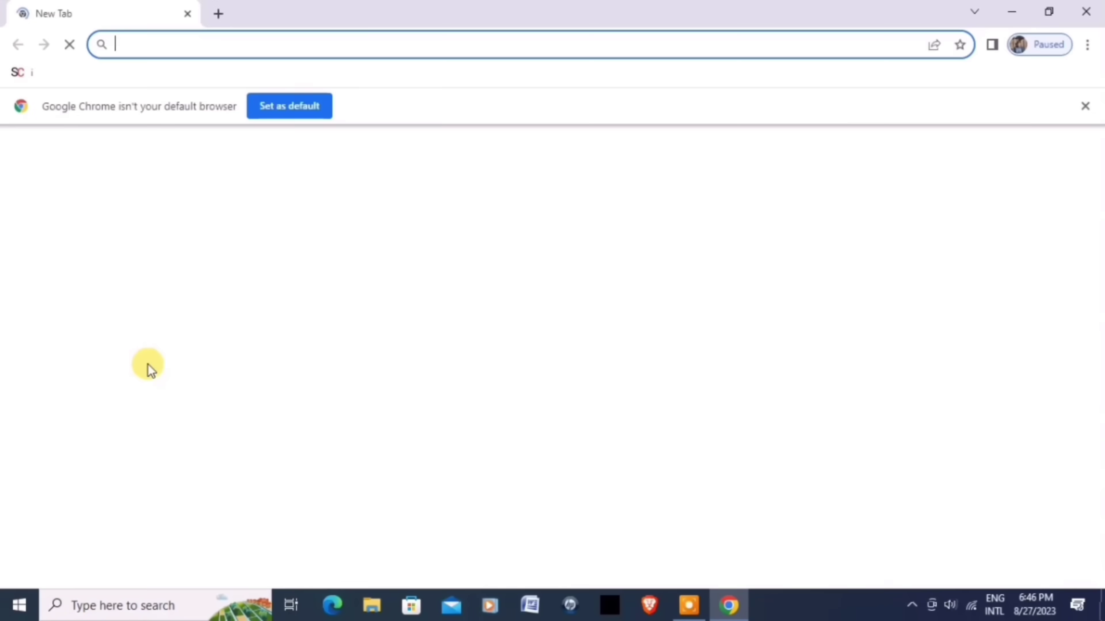
click(183, 46)
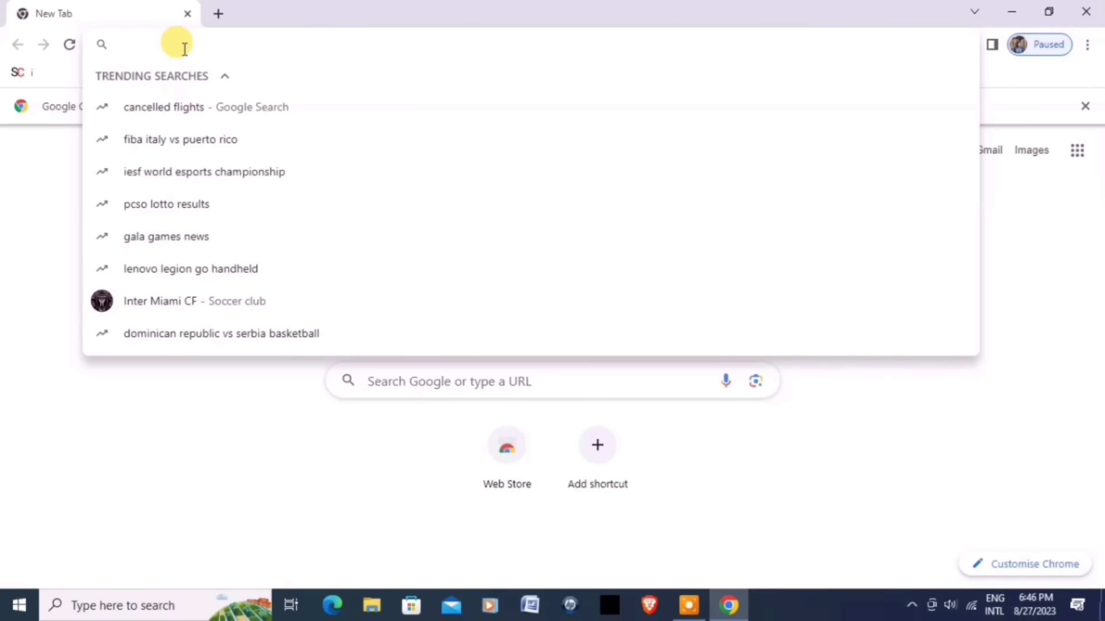
text(win)
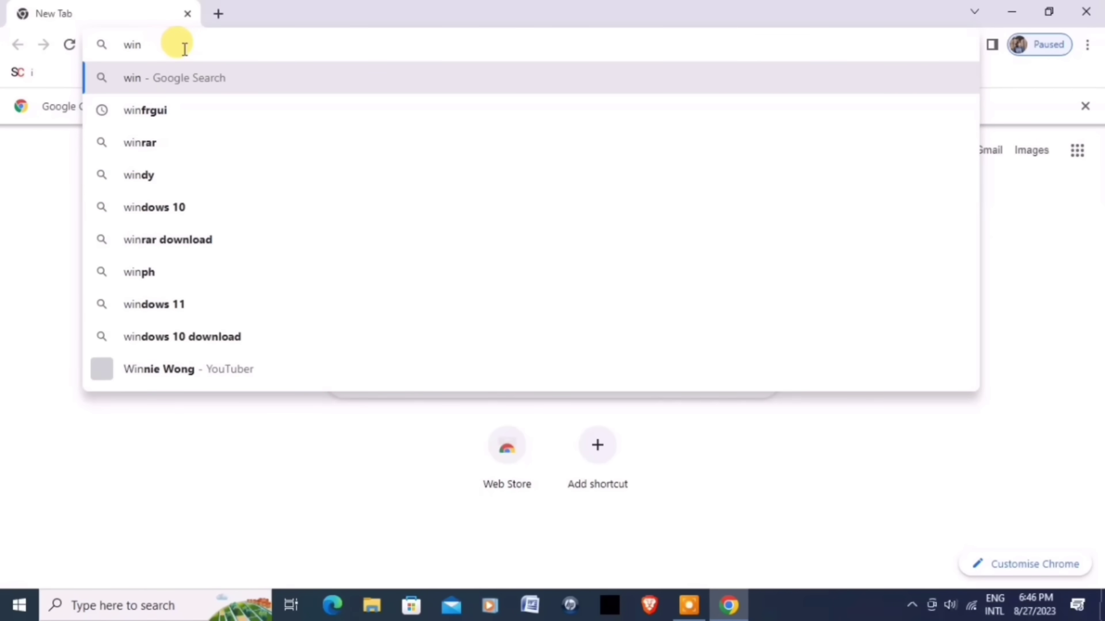
text(fr)
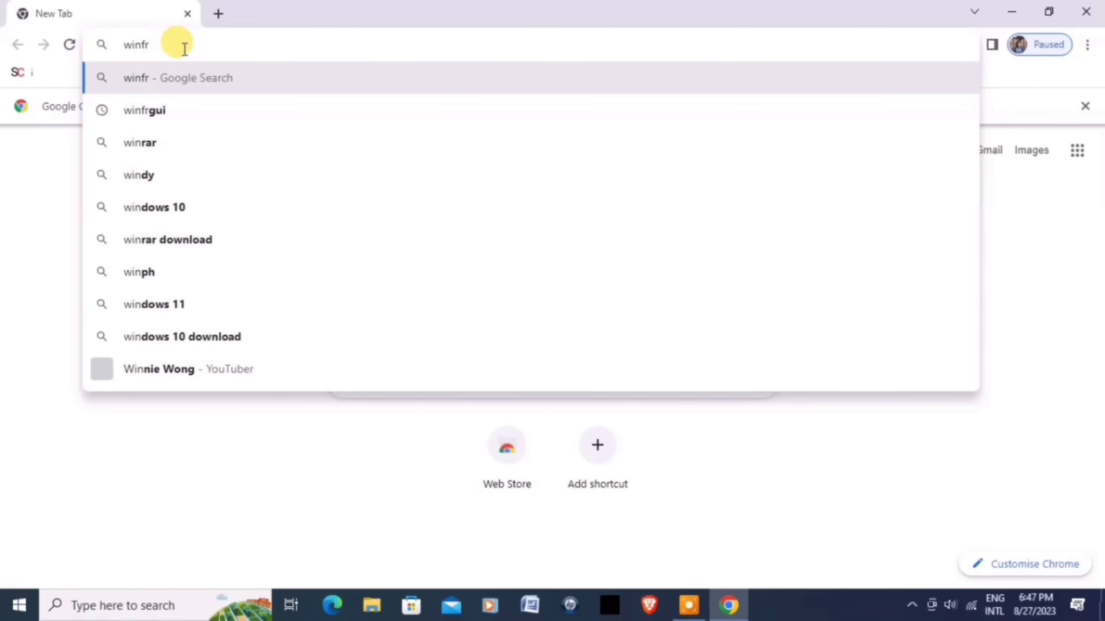
click(161, 110)
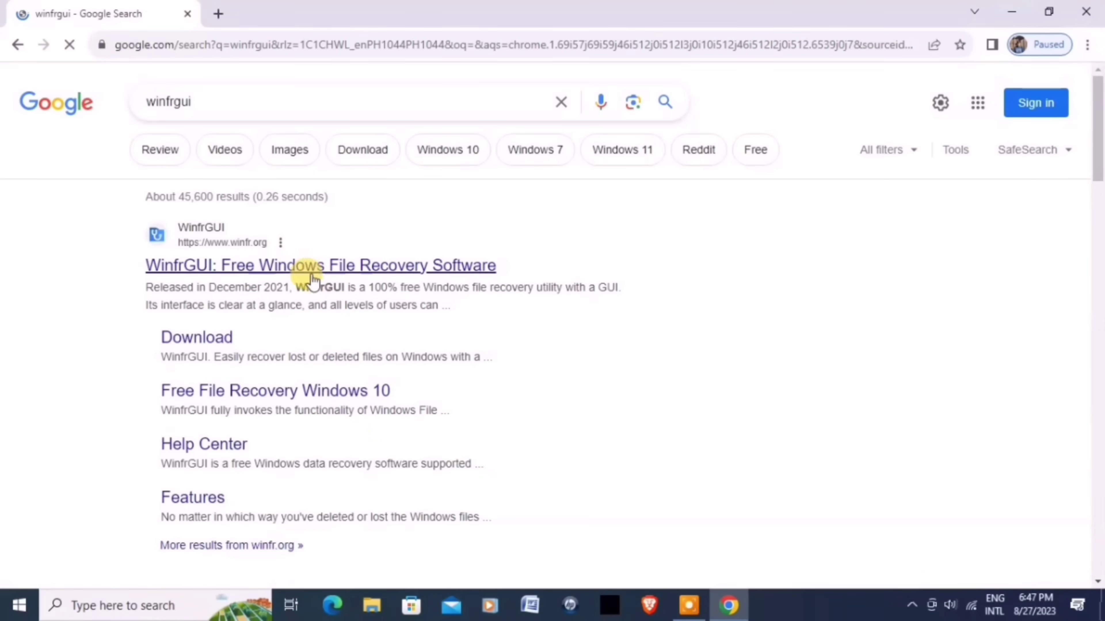
Open winfr.org and highlight the 'Recover all lost files' heading and supported file types line.
click(307, 266)
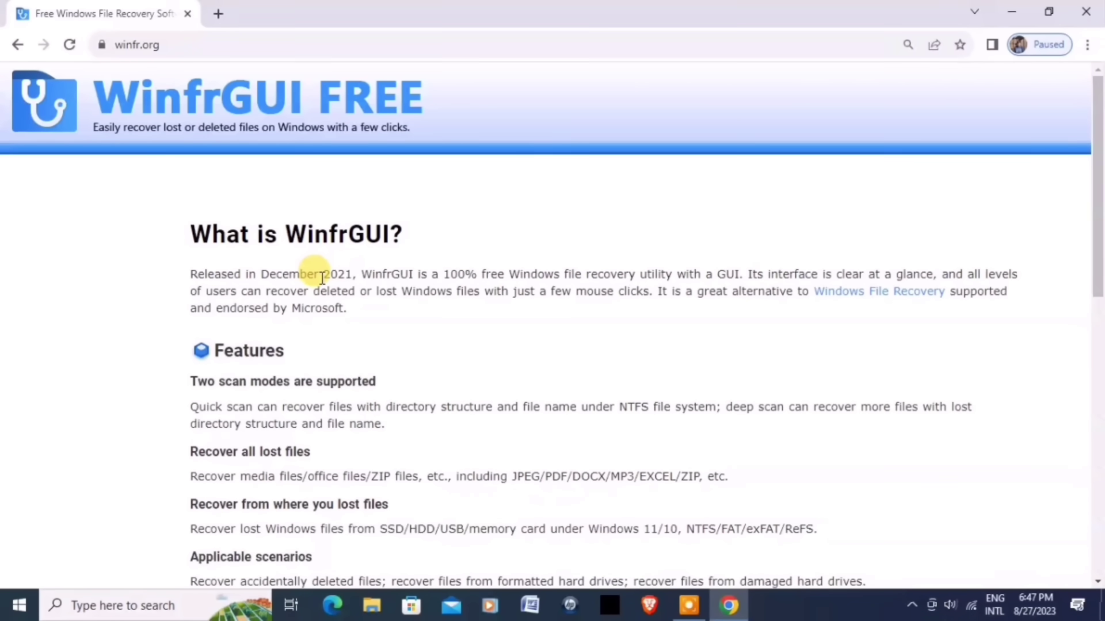
drag(190, 451, 320, 455)
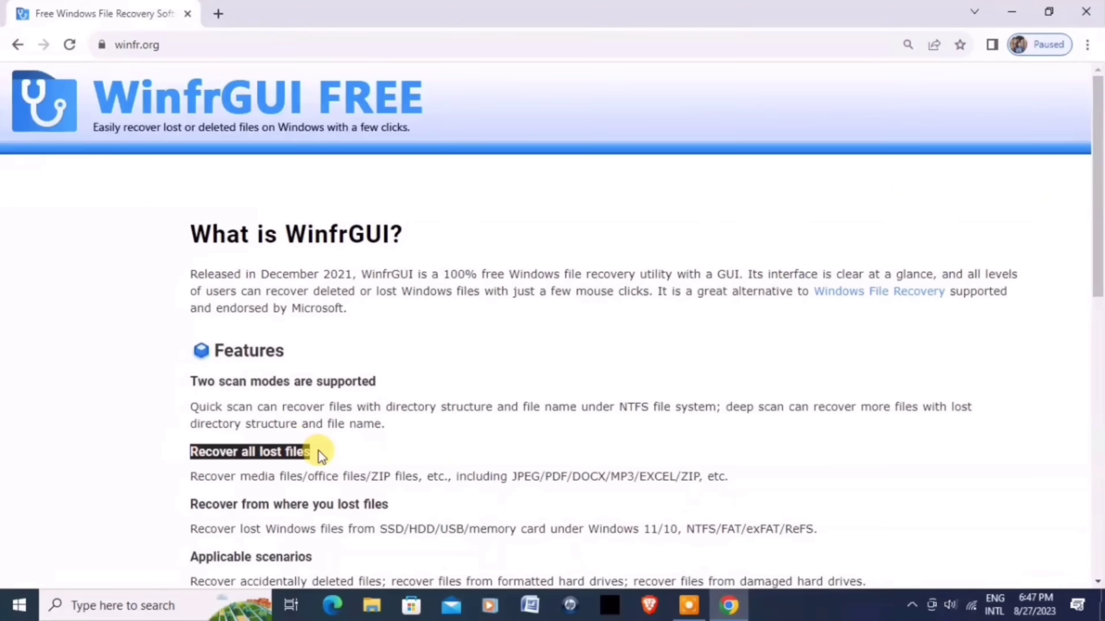
click(190, 480)
drag(191, 483, 744, 482)
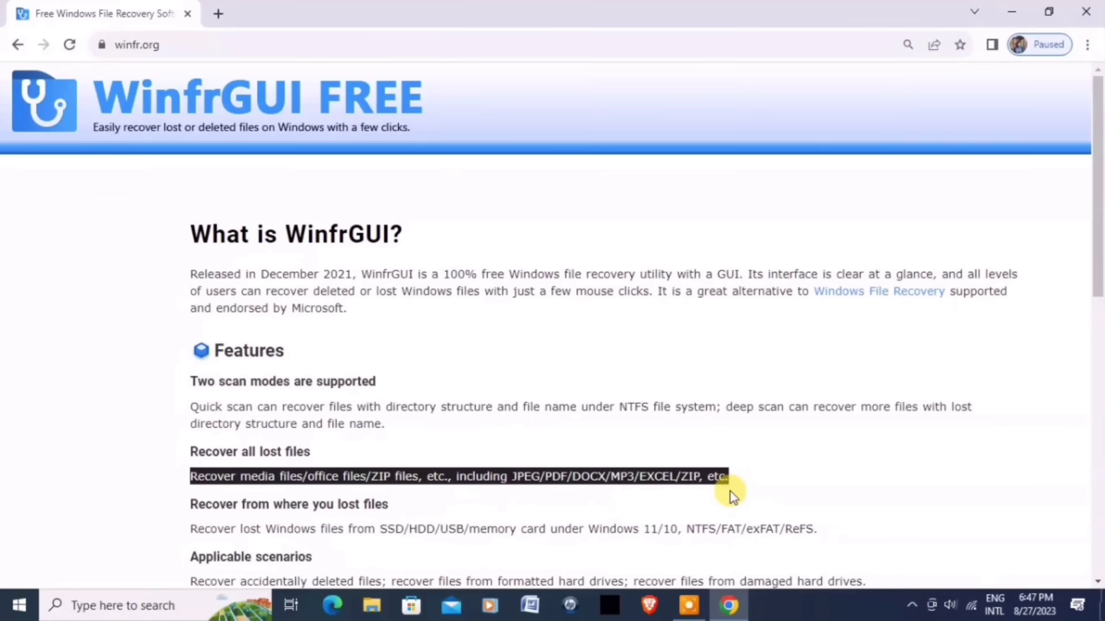
Highlight the Windows files and applicable scenarios lines, then scroll to the quick download section.
scroll(733, 496, down, 2)
drag(185, 448, 719, 465)
drag(818, 458, 820, 452)
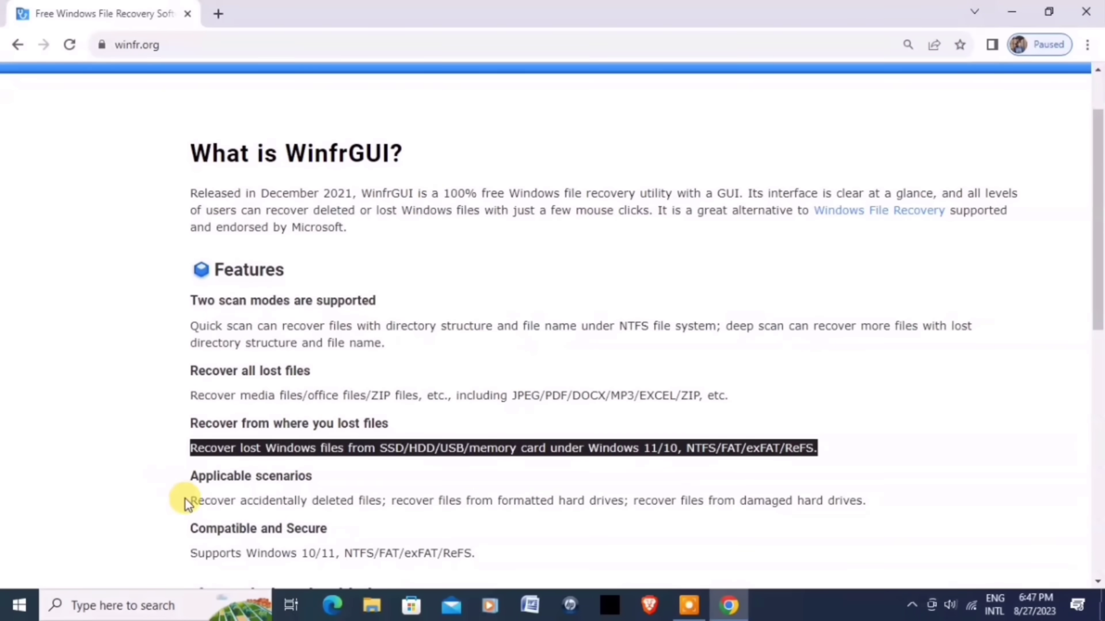
drag(187, 498, 850, 509)
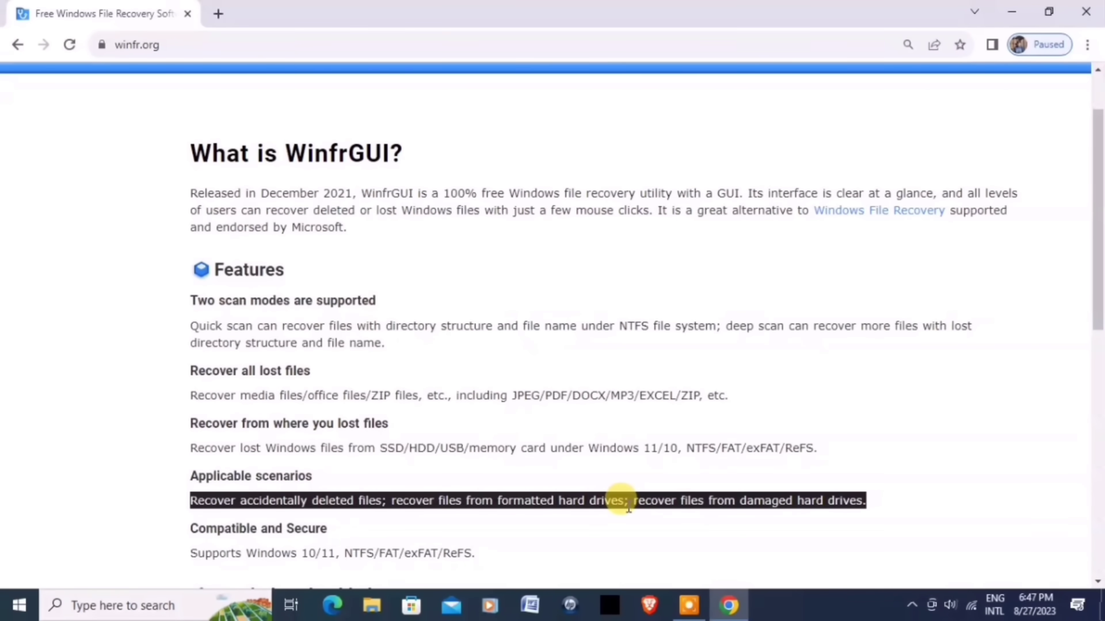
scroll(628, 509, down, 5)
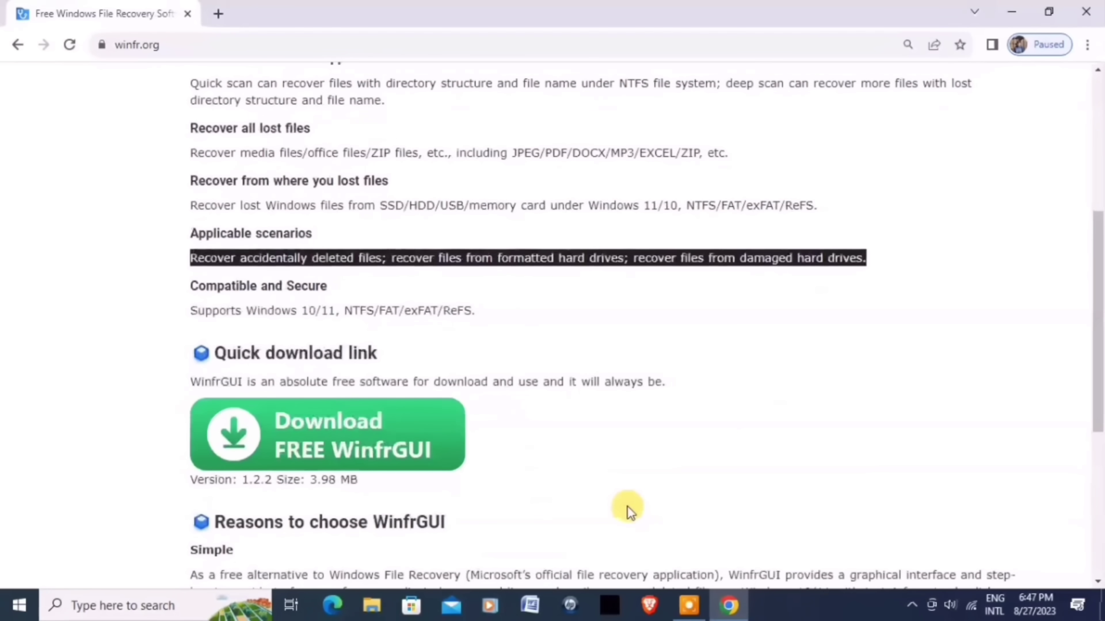
Download the 4.0 MB WinfrGUI_Setup installer and show it in its Downloads folder.
click(350, 450)
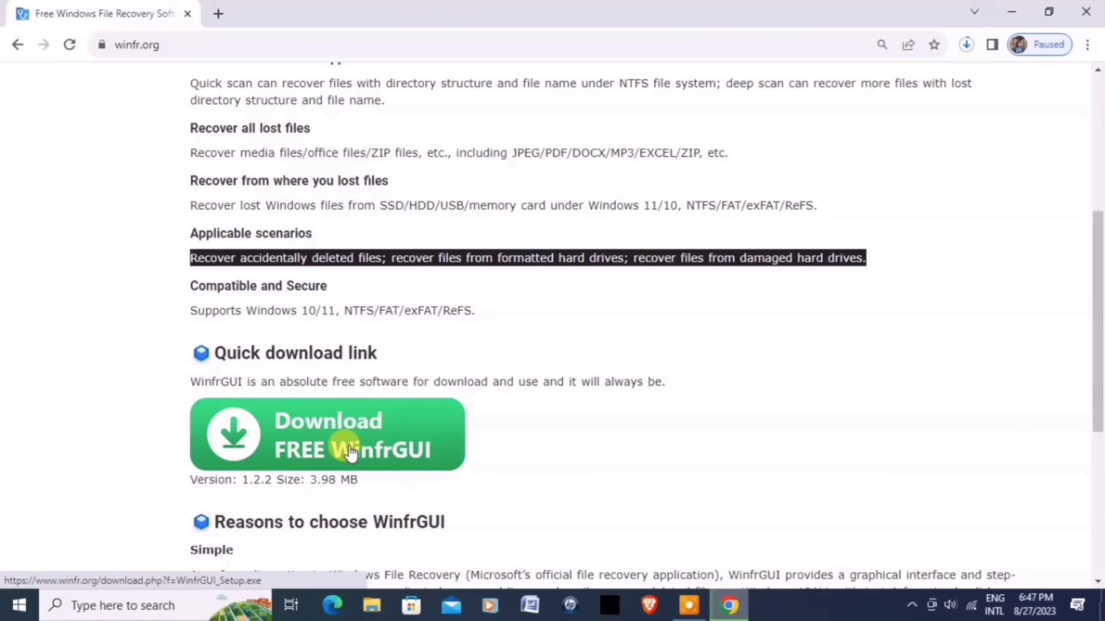
click(965, 47)
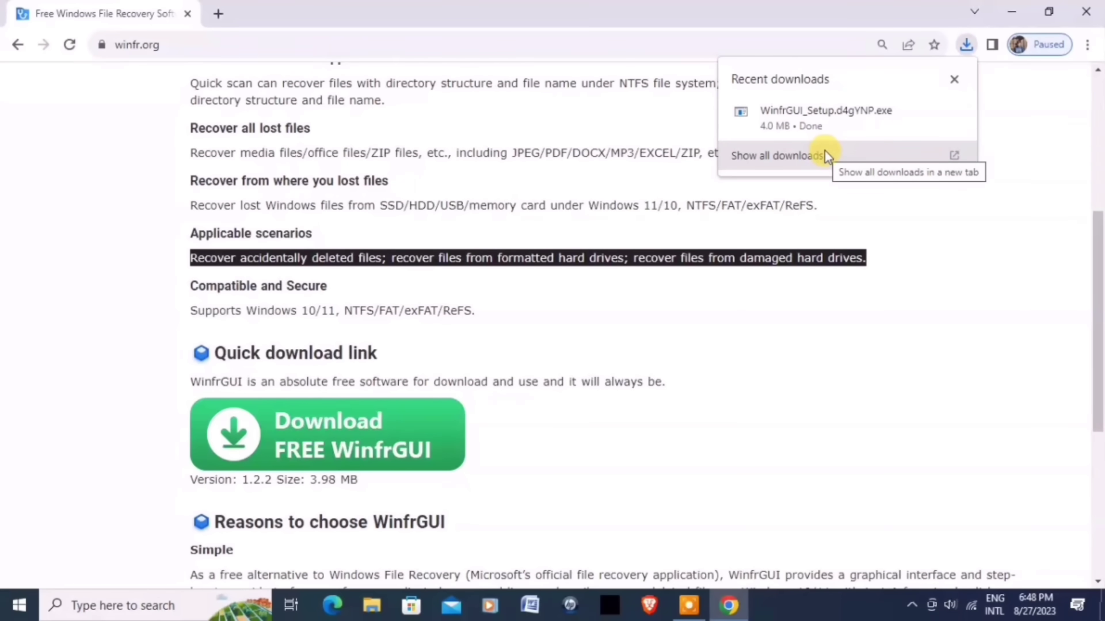
mouse_move(895, 113)
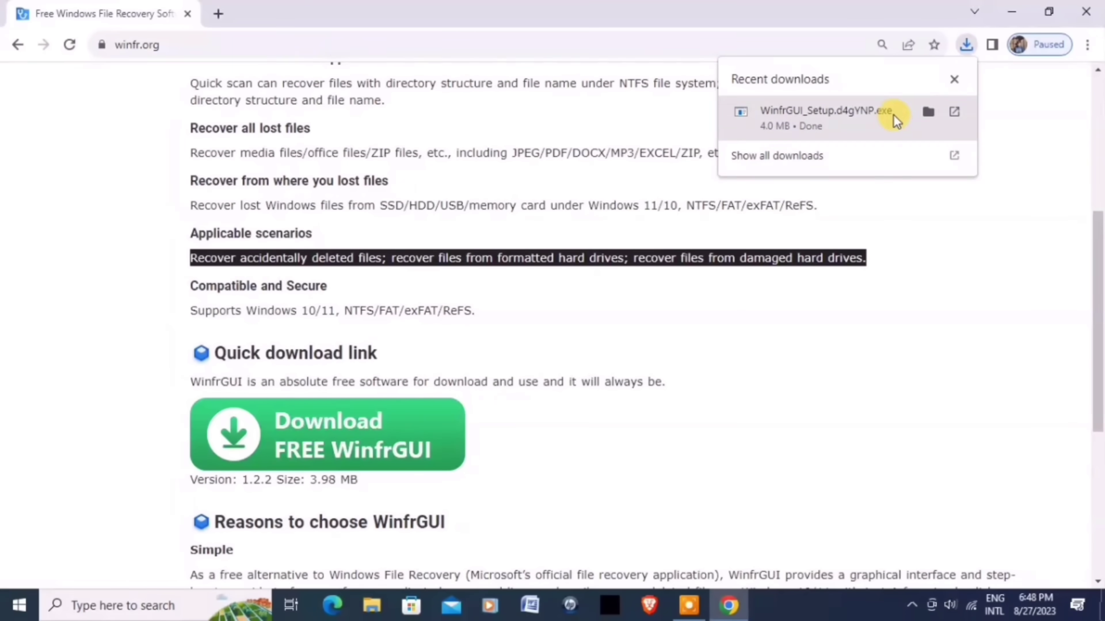
click(928, 112)
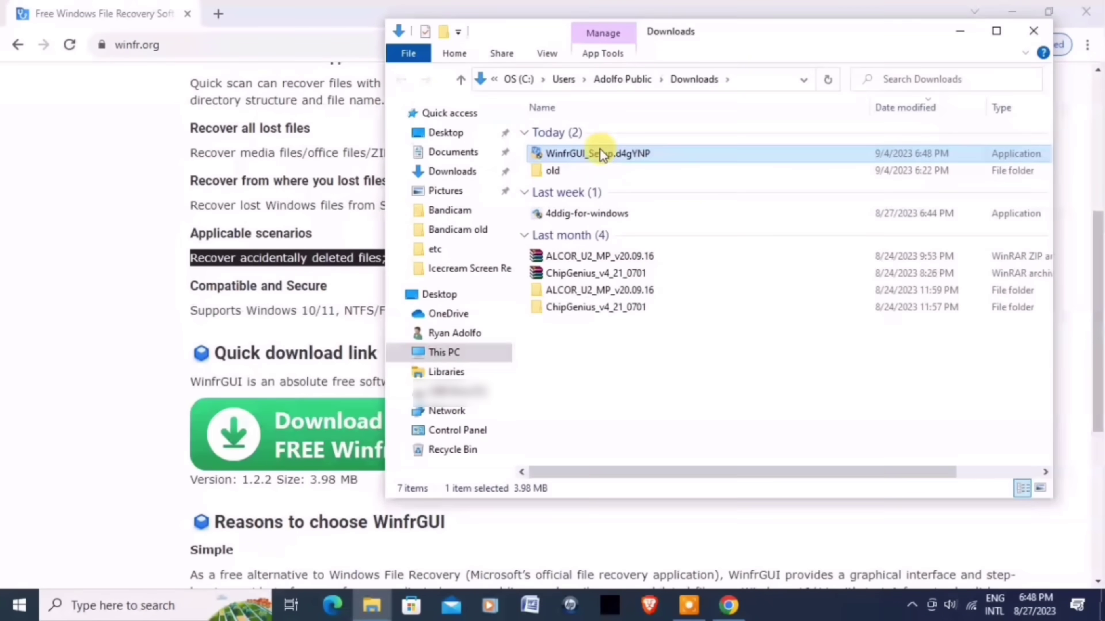
Run WinfrGUI_Setup with admin approval, keep English as setup language, and start the wizard.
double_click(552, 156)
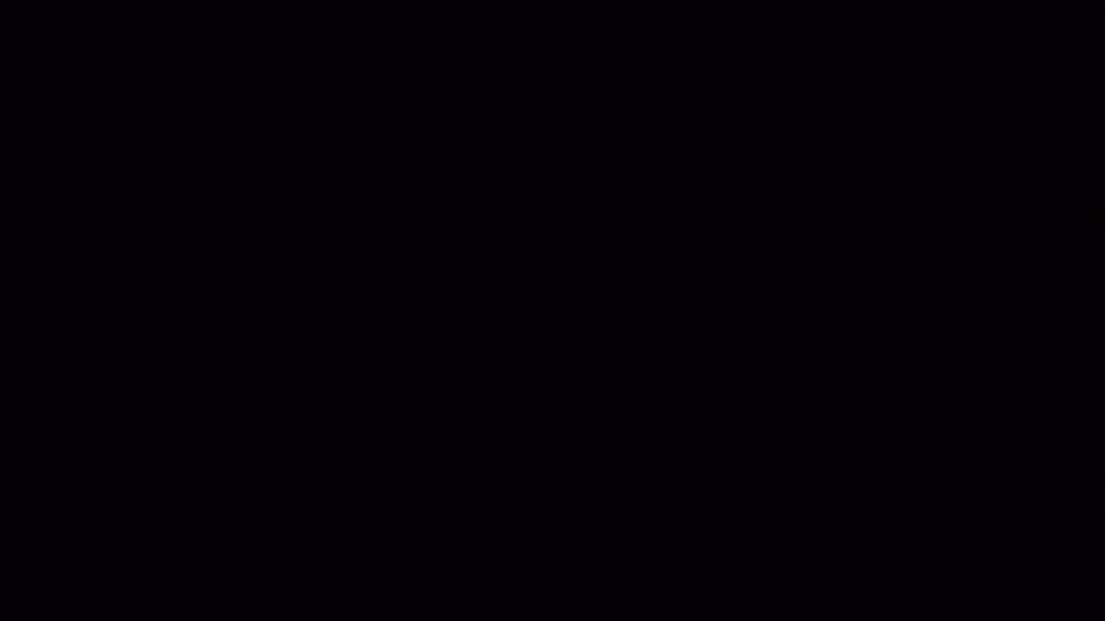
click(495, 403)
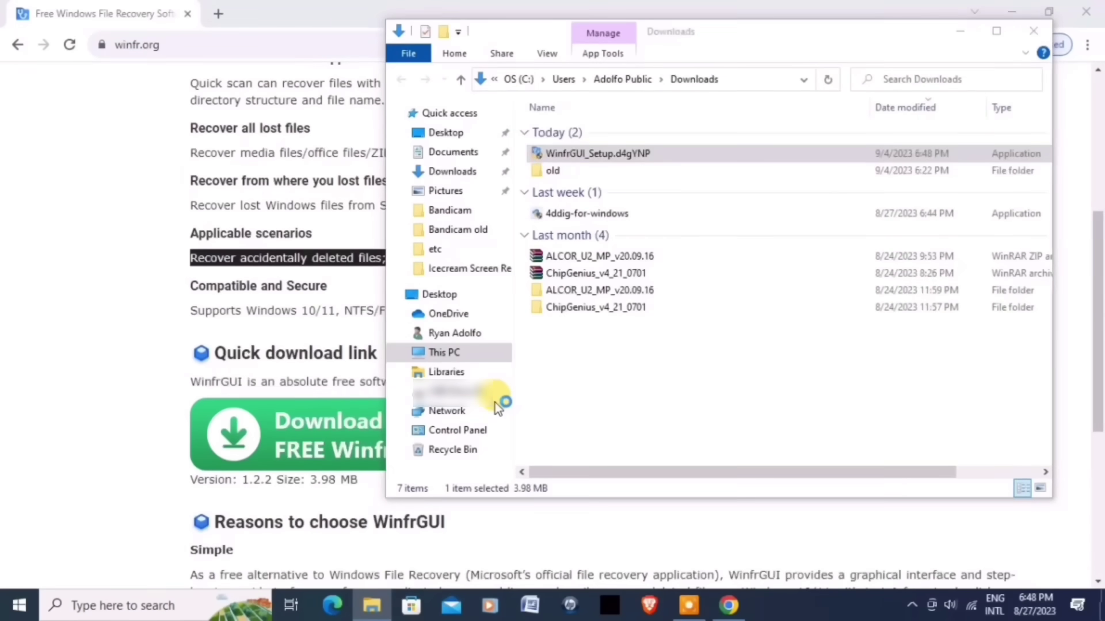
click(967, 32)
click(570, 339)
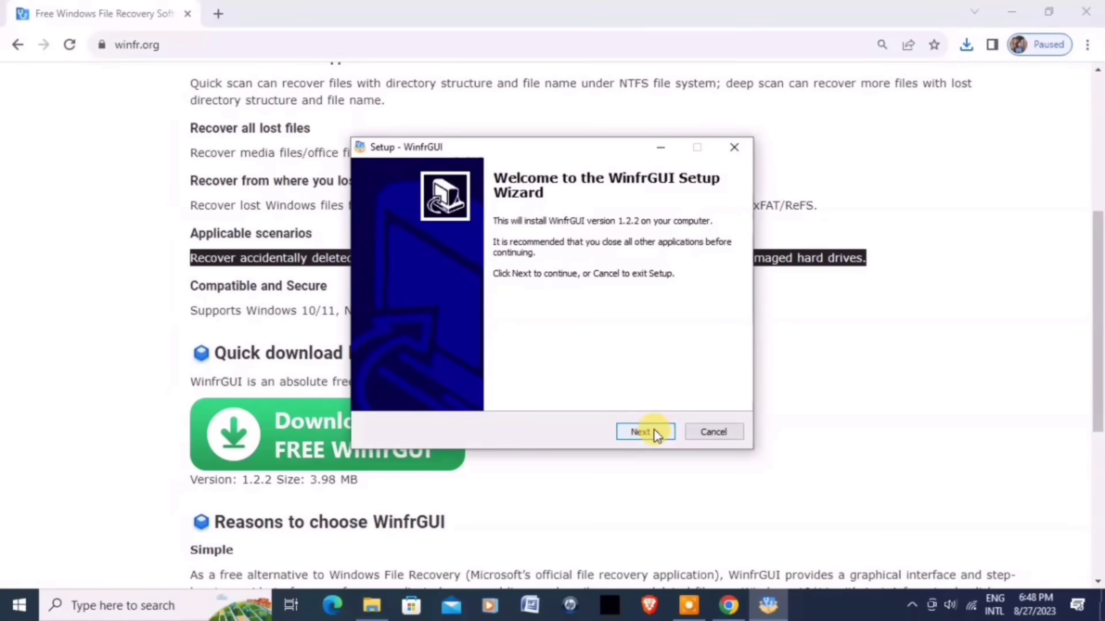
click(653, 429)
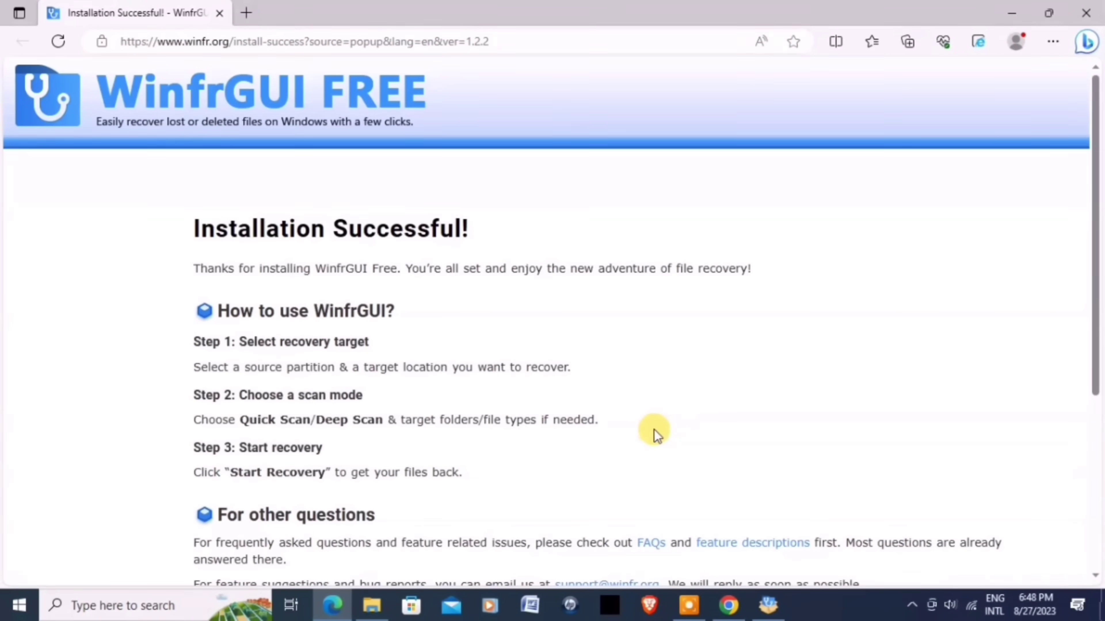
Highlight the Step 1, Step 2 scan mode and Step 3 recovery instructions on the Edge page.
scroll(655, 433, down, 2)
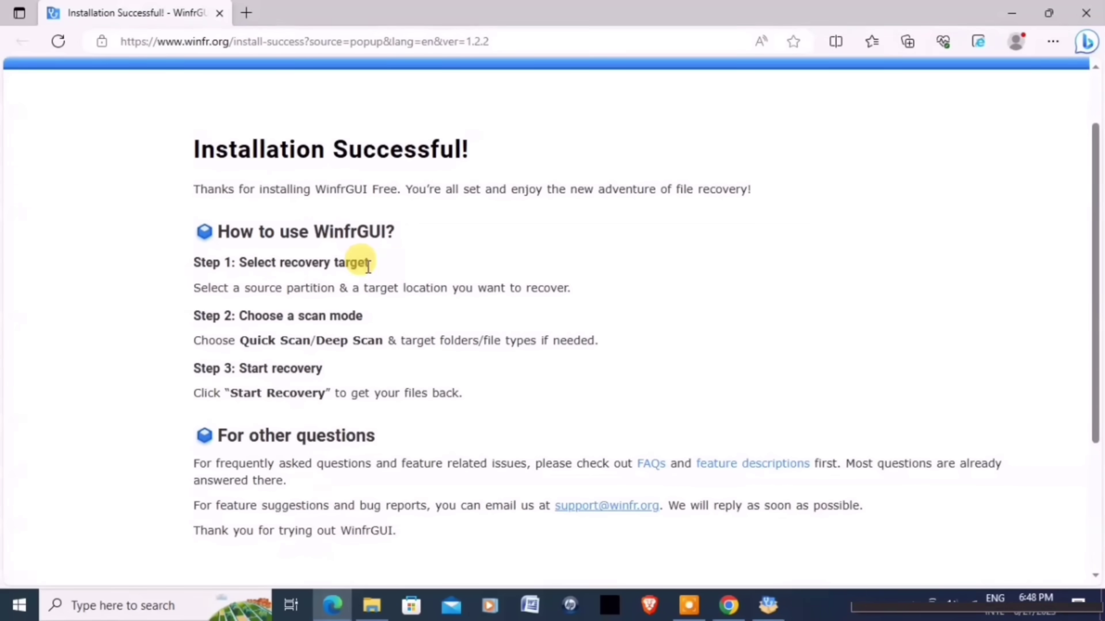
drag(197, 287, 575, 296)
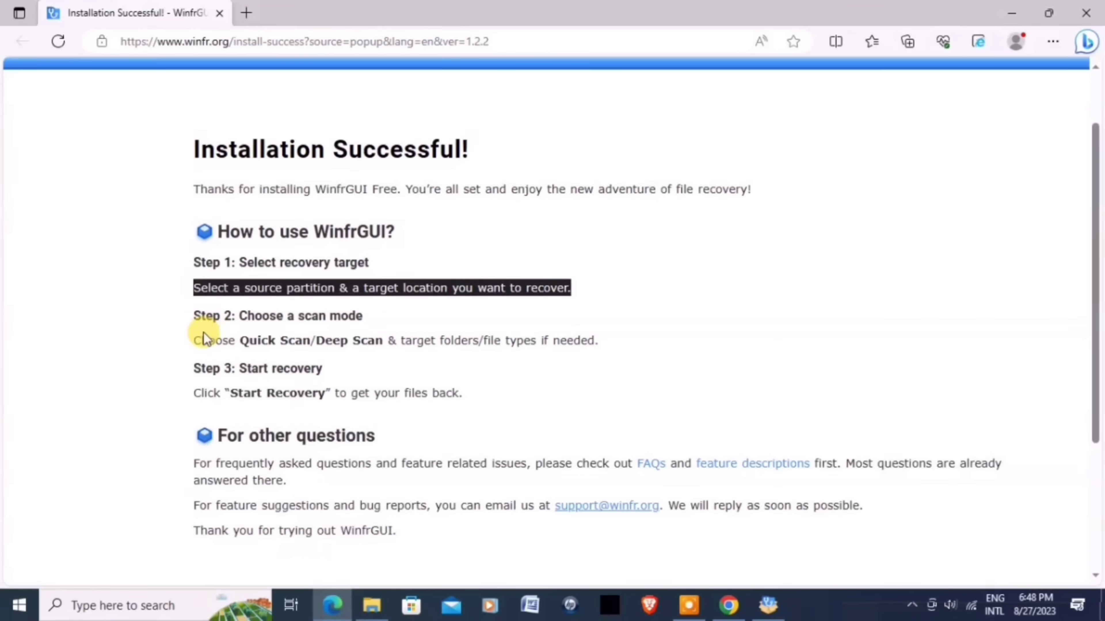
drag(193, 339, 624, 346)
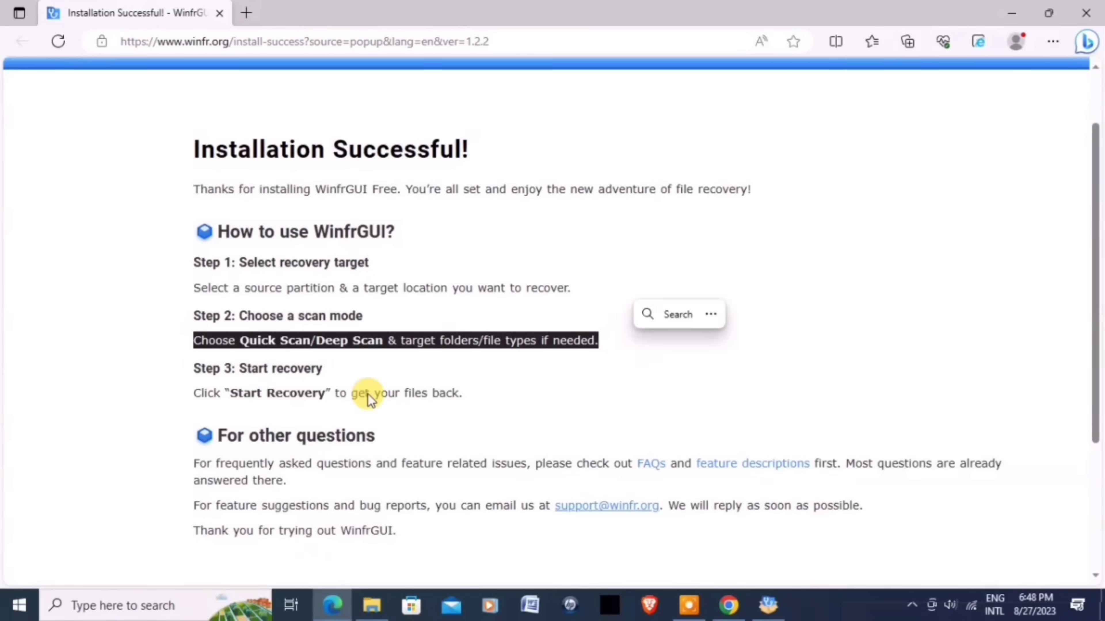
click(194, 398)
drag(195, 398, 477, 393)
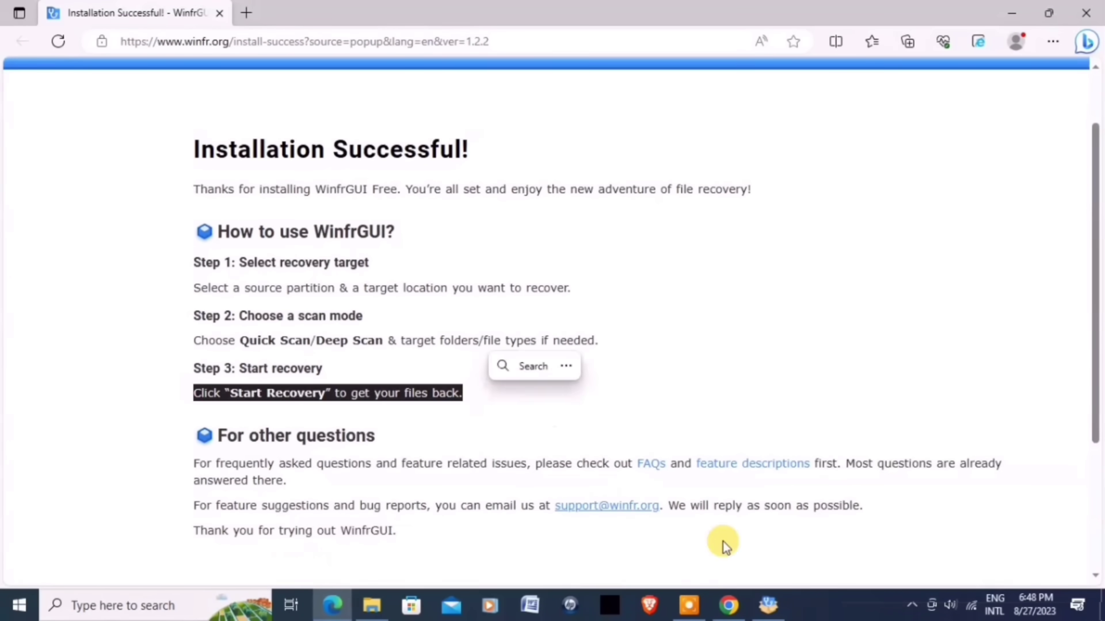
Finish the WinfrGUI setup with Launch WinfrGUI checked and bring the app forward.
click(767, 607)
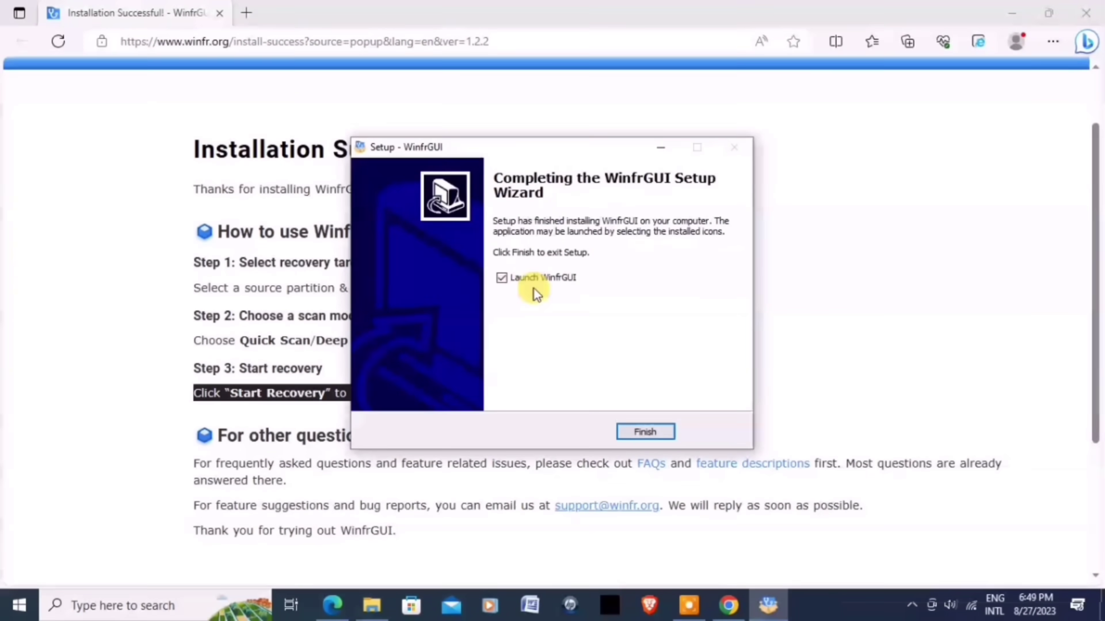
click(643, 433)
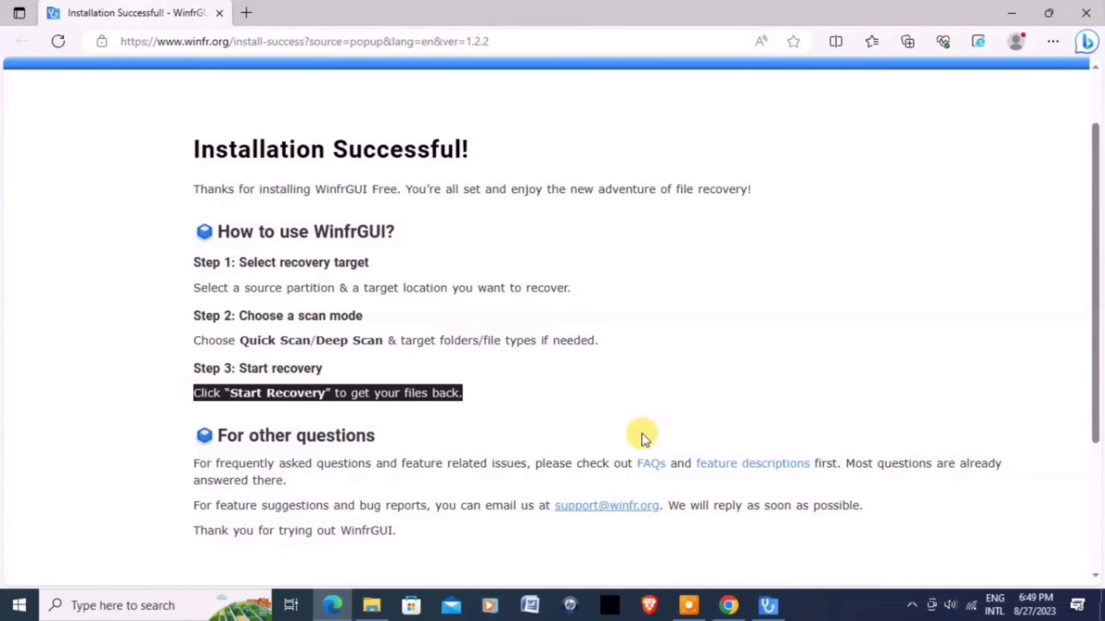
click(768, 607)
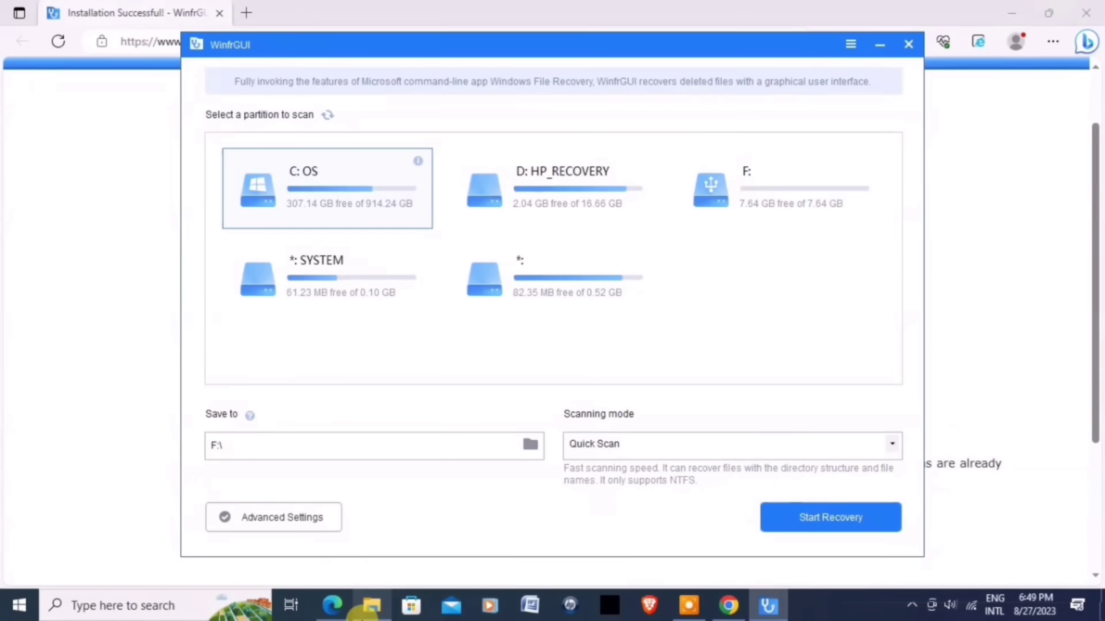
Choose drive F: as the scan source with Deep Scan as the scanning mode.
click(778, 187)
click(870, 448)
click(731, 459)
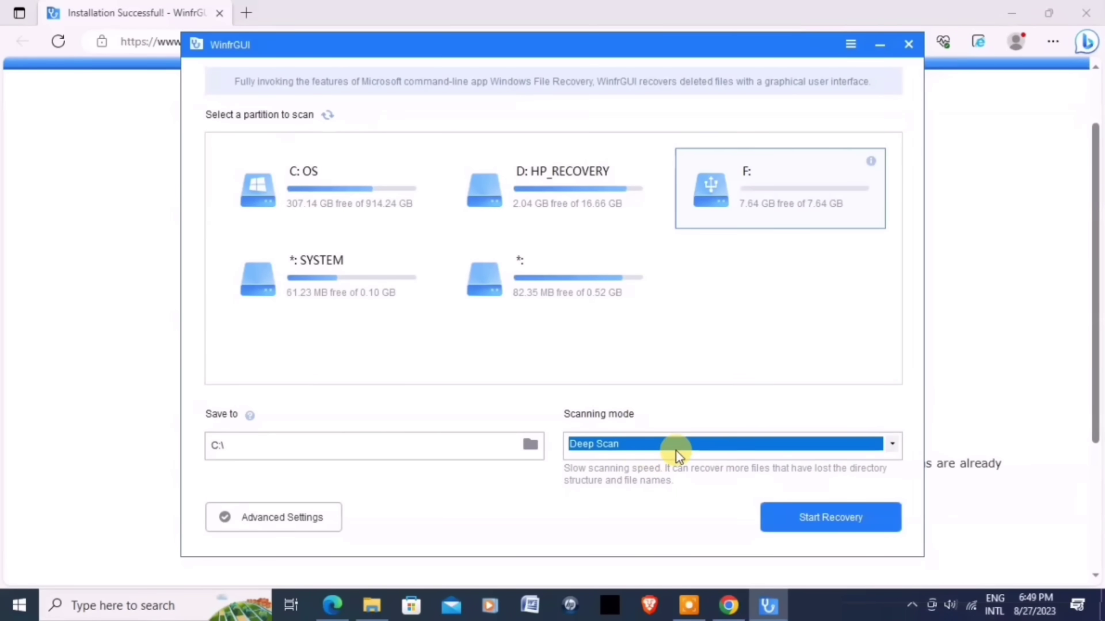
Leave Advanced Settings unchanged and browse for a new save location folder.
click(282, 520)
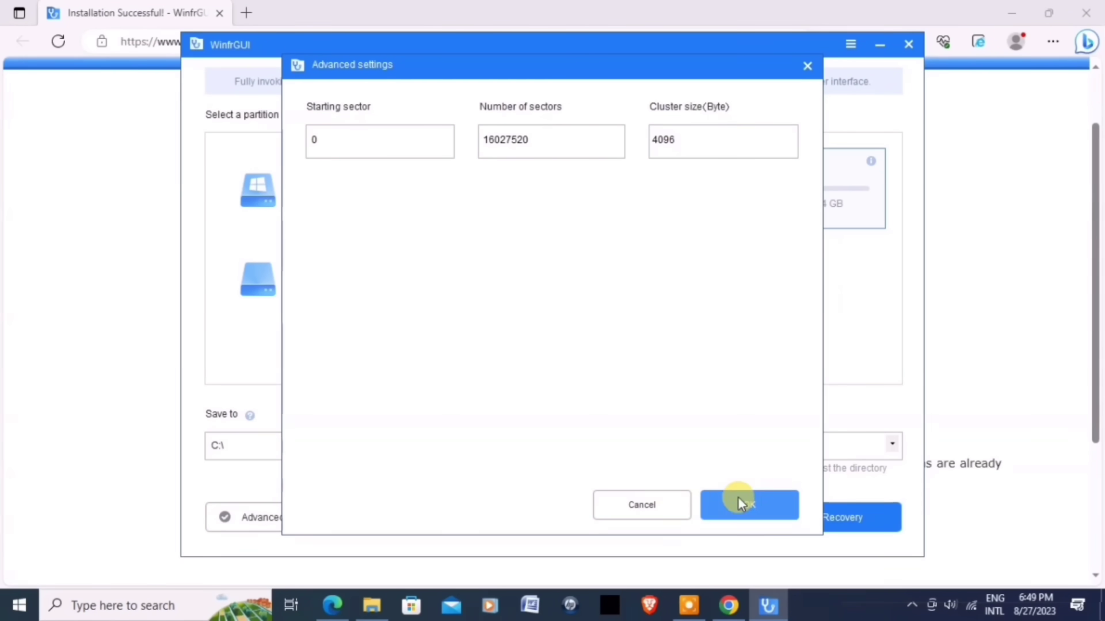
click(744, 509)
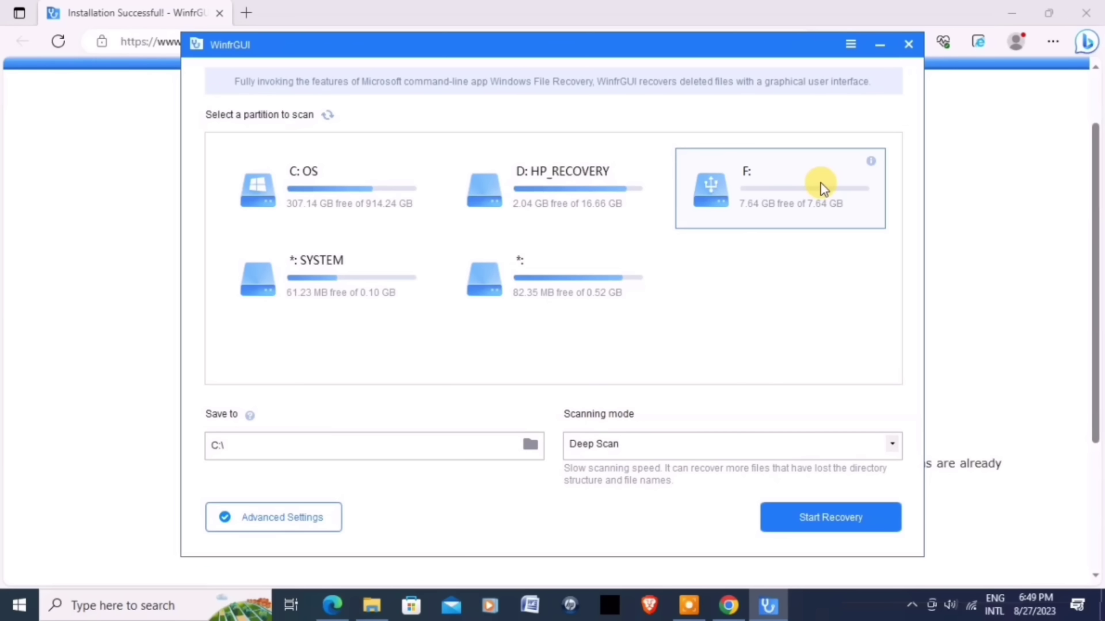
click(515, 455)
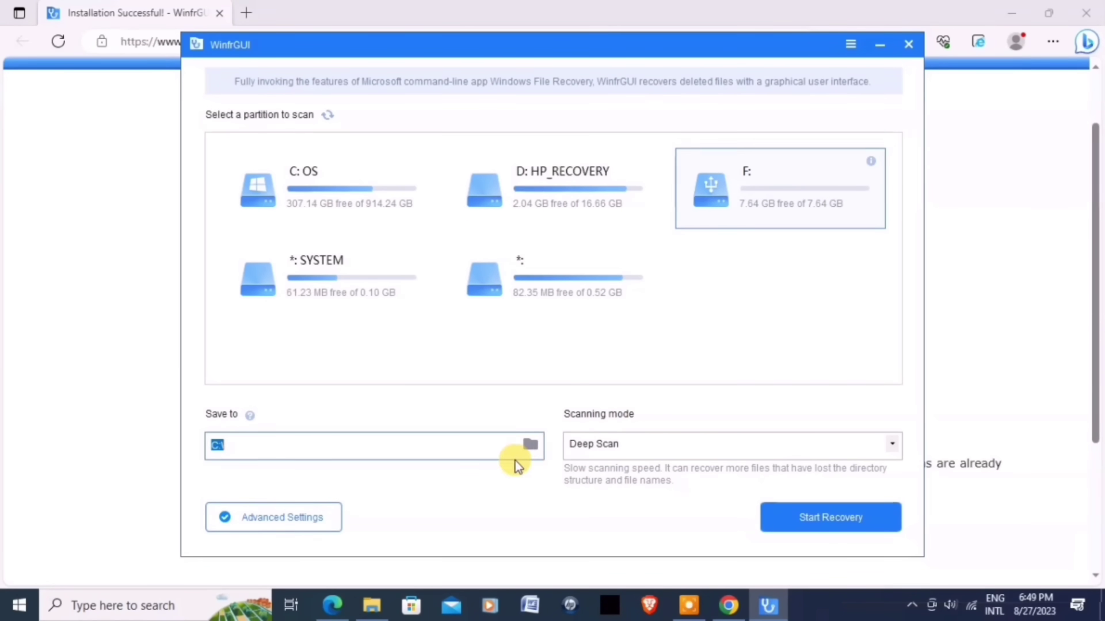
click(530, 446)
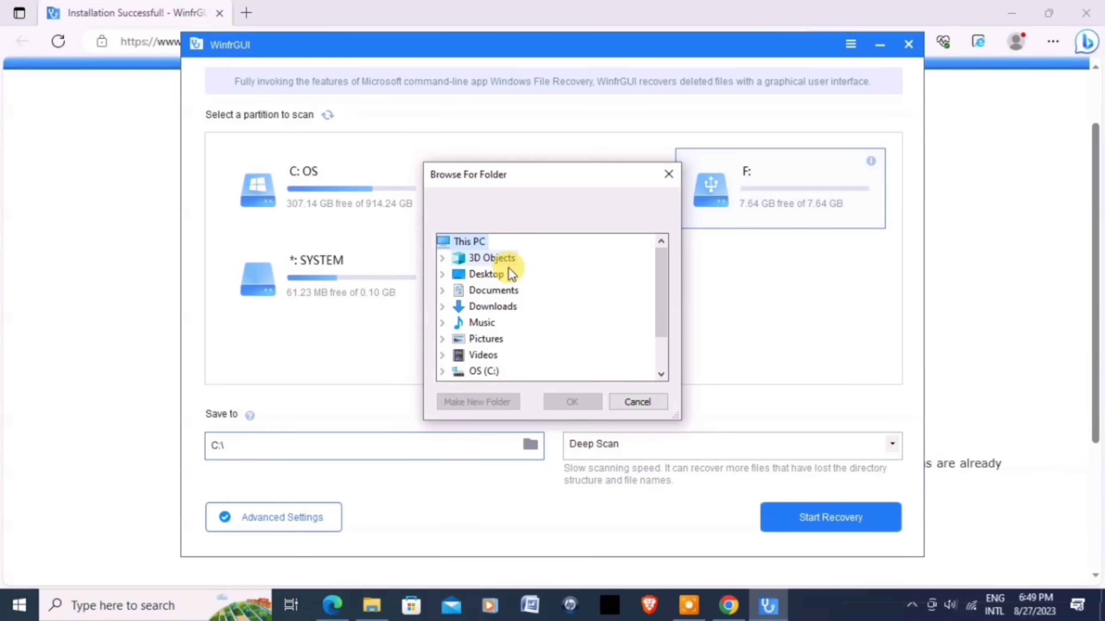
Create a 'Files Recovered' folder on the Desktop and confirm it as the save destination.
click(487, 274)
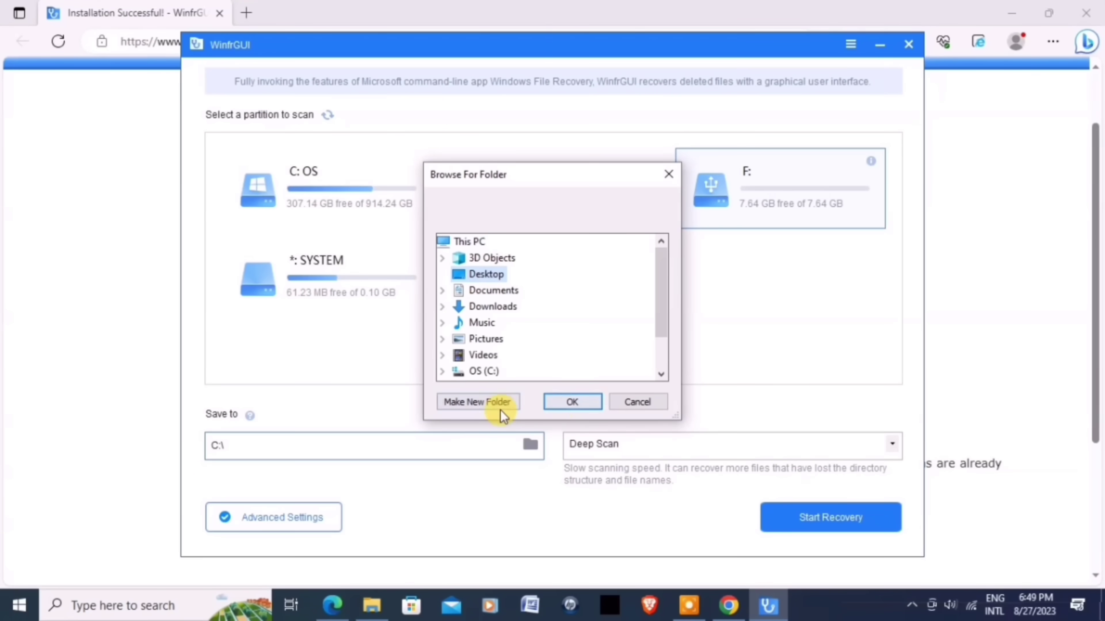
click(492, 402)
text(Files Re)
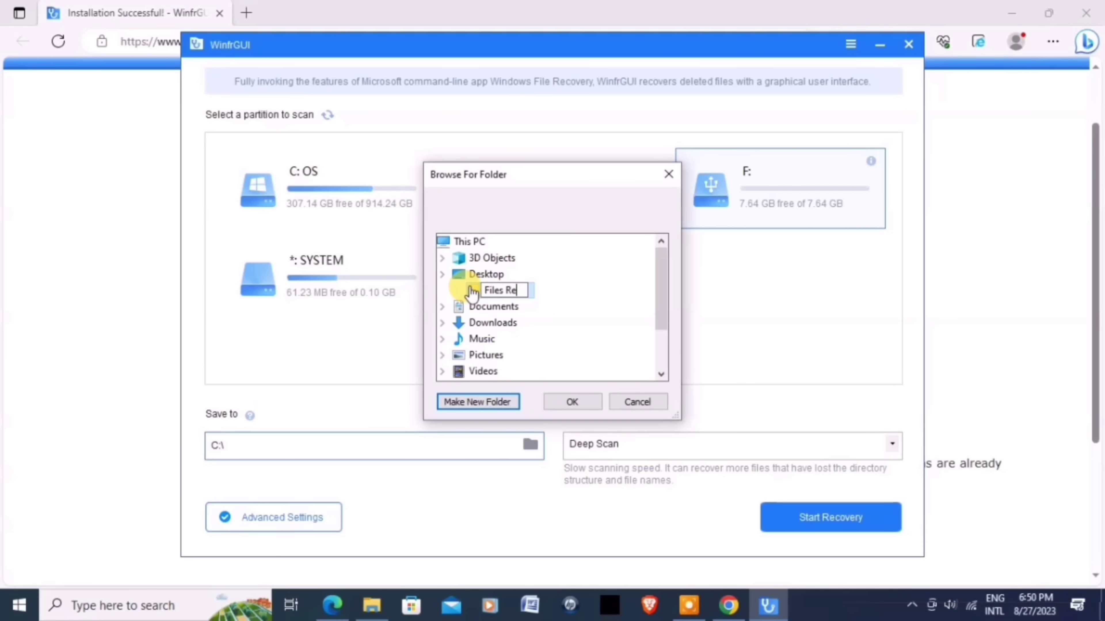
text(covered)
key(Return)
click(564, 402)
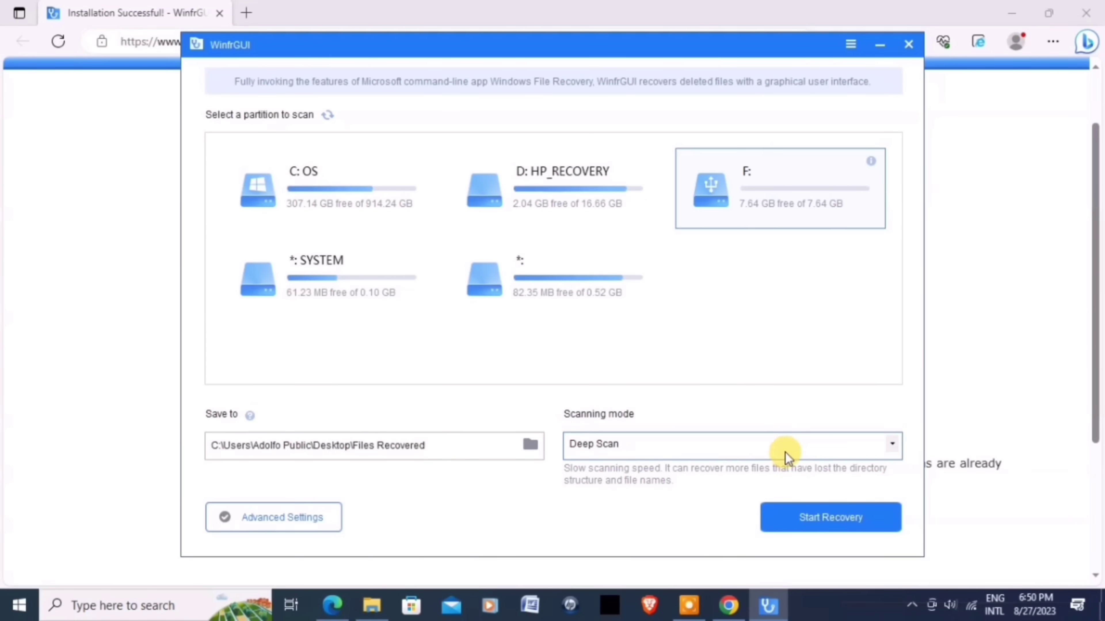
Start the deep scan recovery of drive F: and let it finish with 21 files found.
click(855, 522)
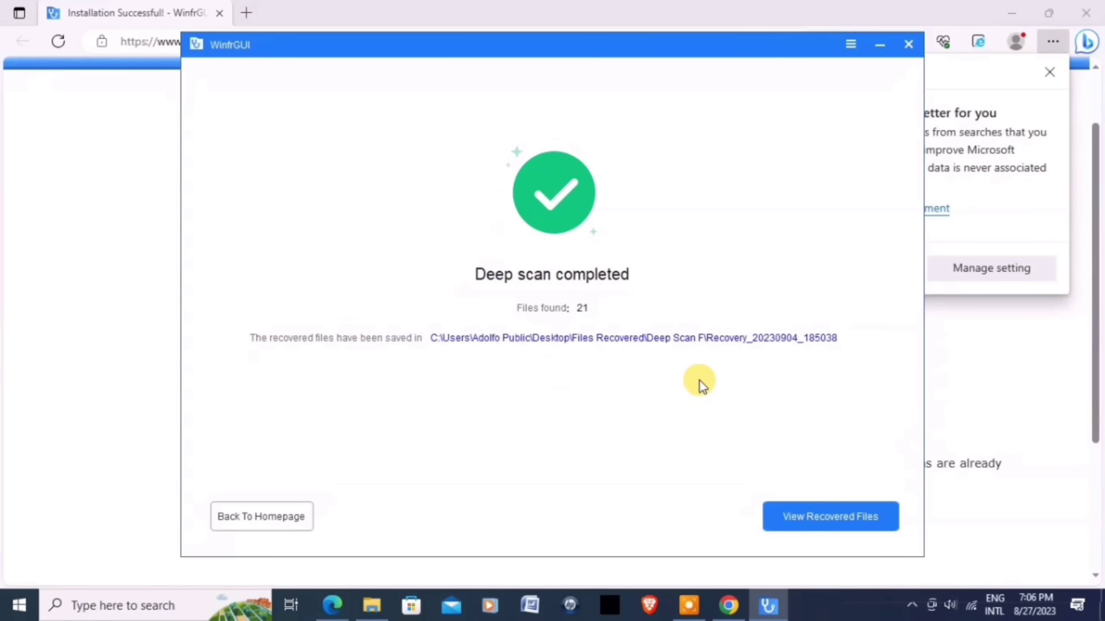
Open the Recovery_20230904_185038 folder of recovered files in File Explorer.
click(825, 520)
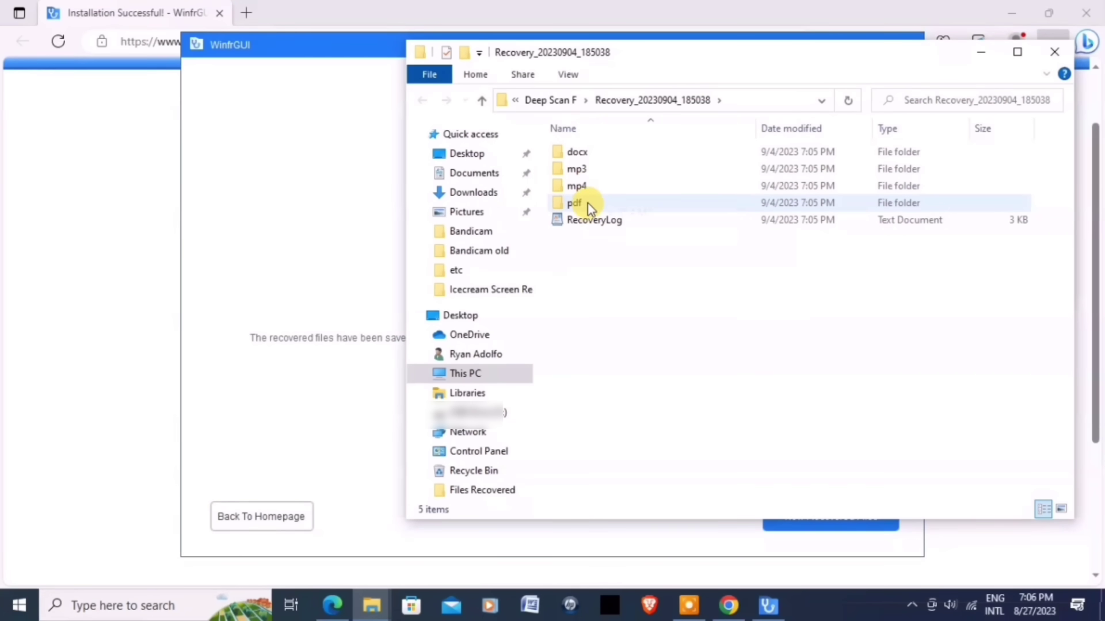
Open RecoveryLog in WordPad and scroll through the recovered files 0 to 20.
click(604, 227)
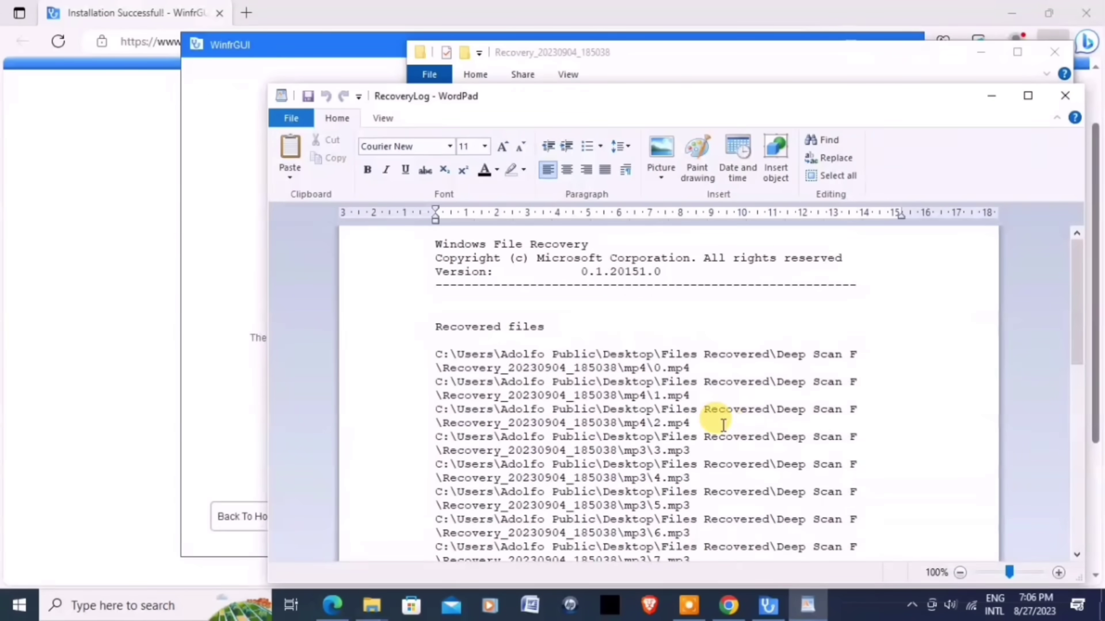
scroll(708, 435, down, 3)
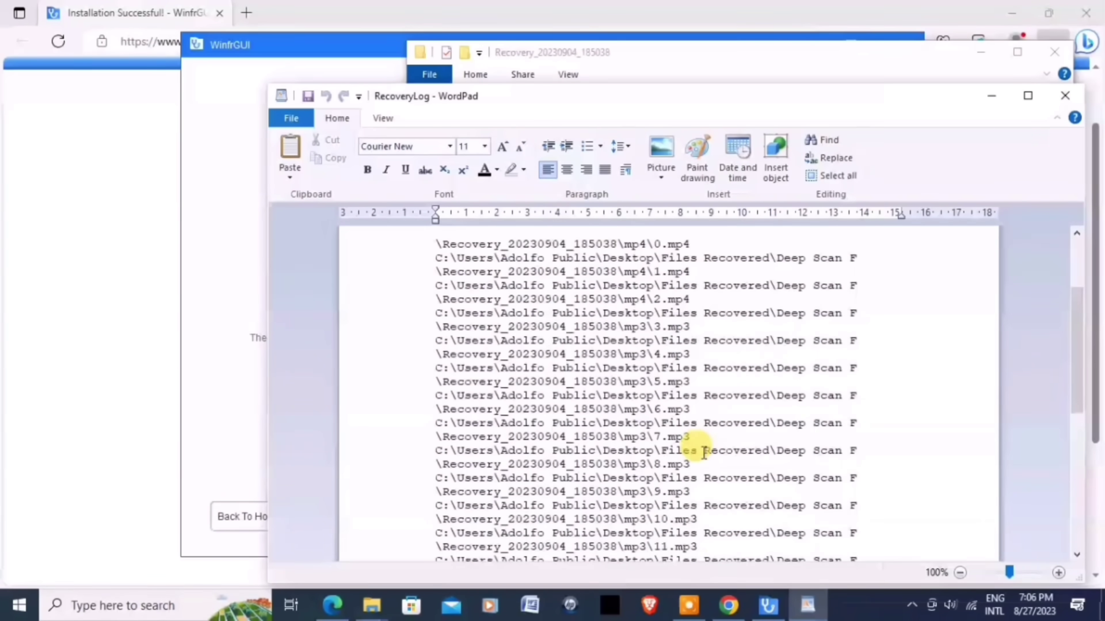
scroll(703, 452, down, 5)
scroll(703, 453, down, 3)
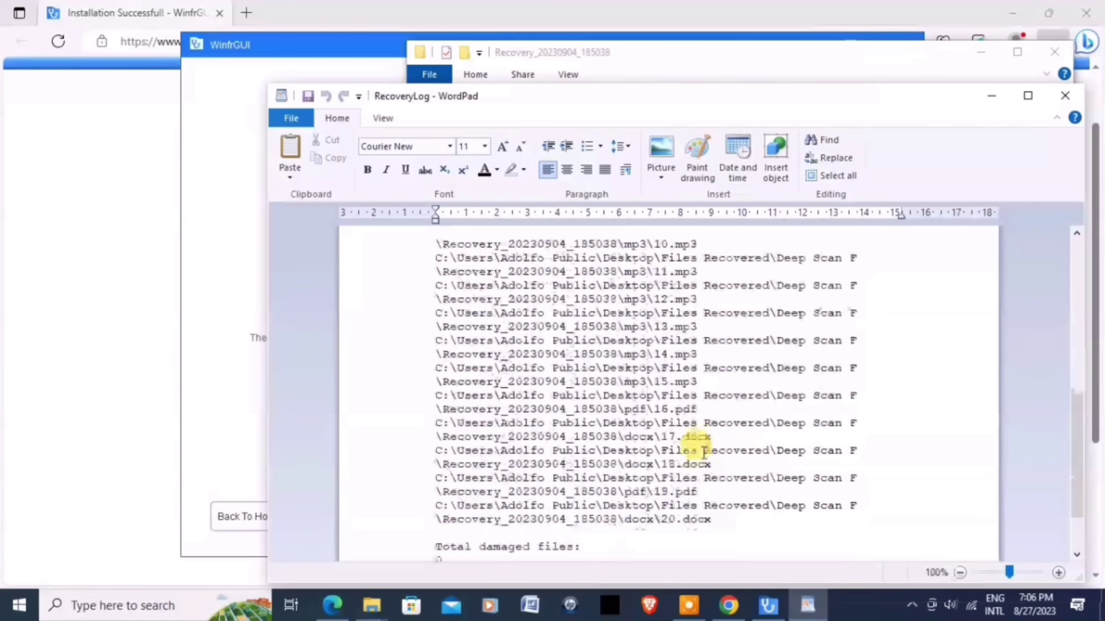
scroll(703, 453, up, 8)
scroll(718, 433, up, 3)
Close the recovery log and browse the recovered docx folder.
click(1057, 95)
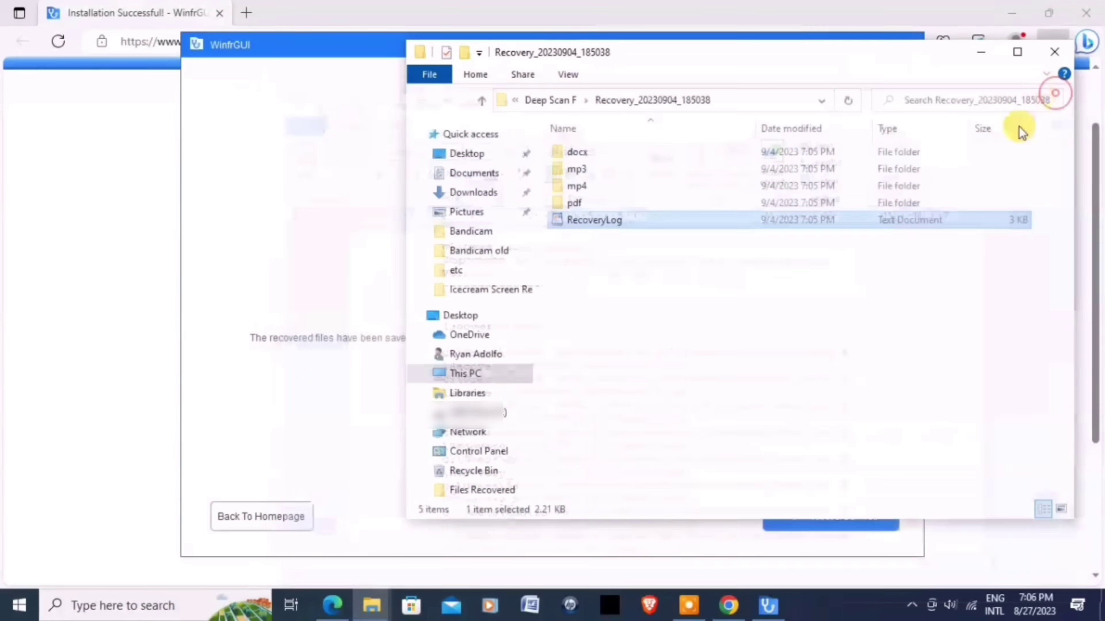
click(736, 305)
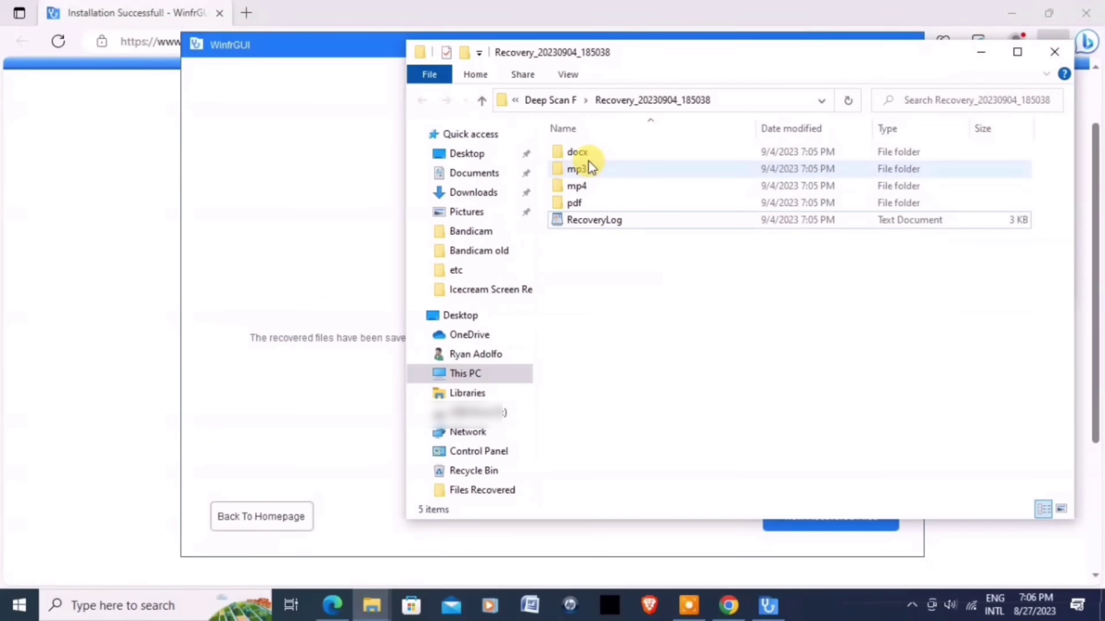
double_click(587, 152)
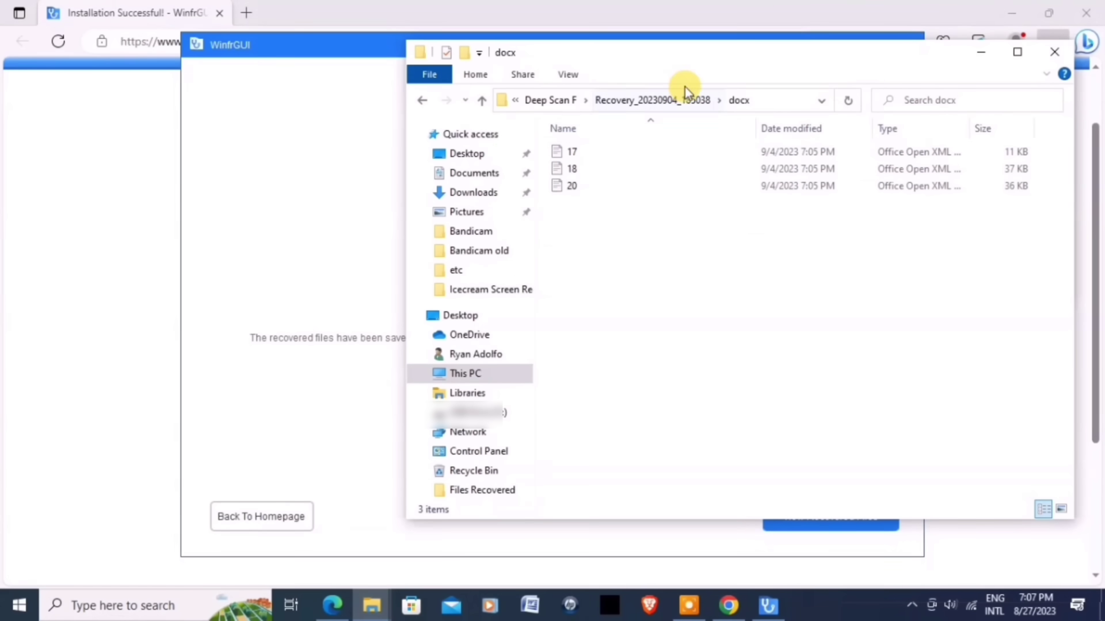
click(636, 102)
Browse the mp3 folder, then open the mp4 folder holding videos 0, 1 and 2.
double_click(602, 171)
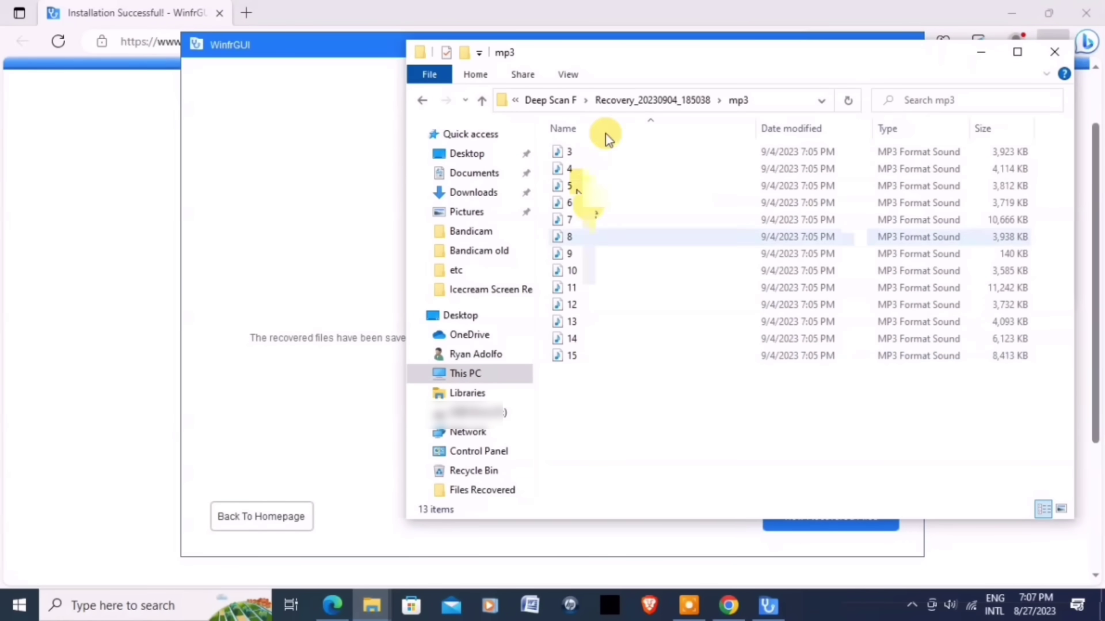
click(626, 104)
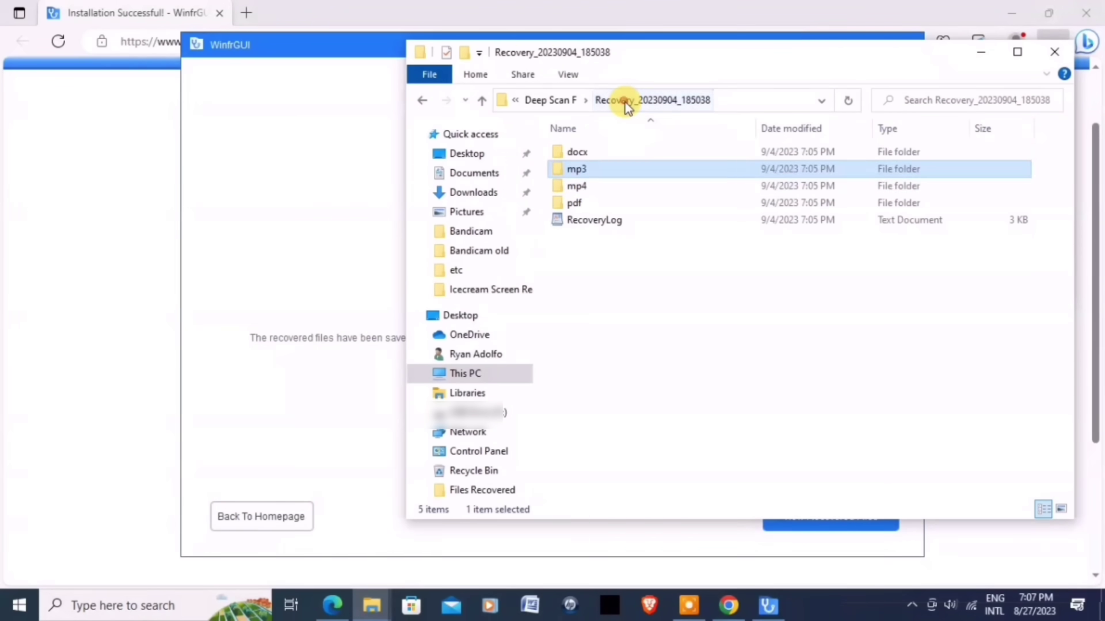
double_click(587, 187)
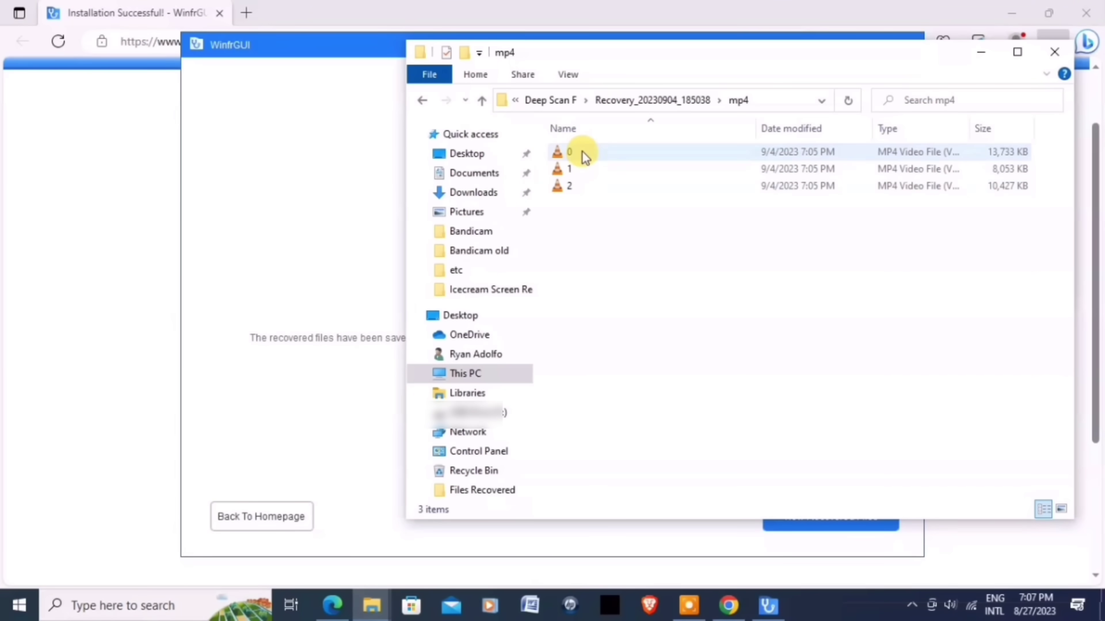
mouse_move(583, 152)
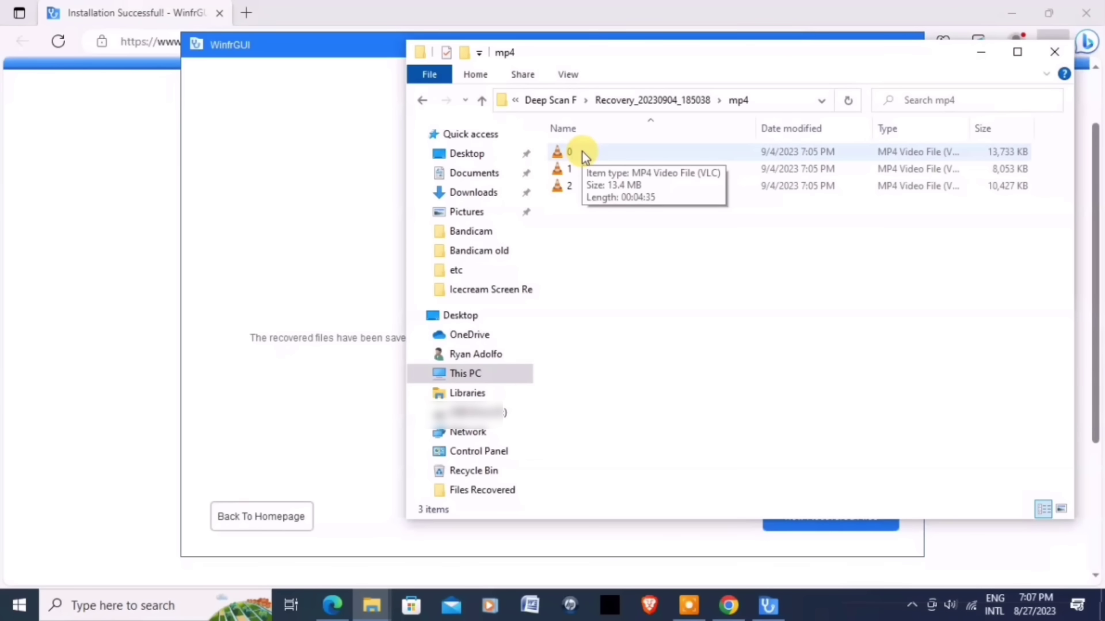
Play recovered video 0 in VLC, seek ahead to confirm playback, and close it.
double_click(582, 152)
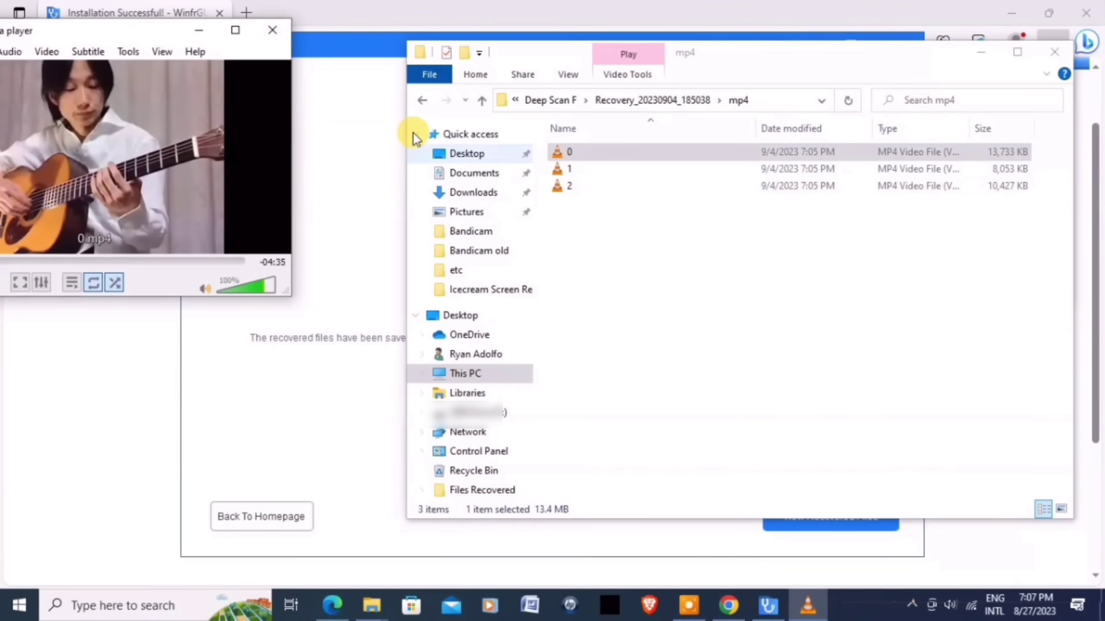
drag(153, 35, 419, 233)
drag(242, 454, 506, 453)
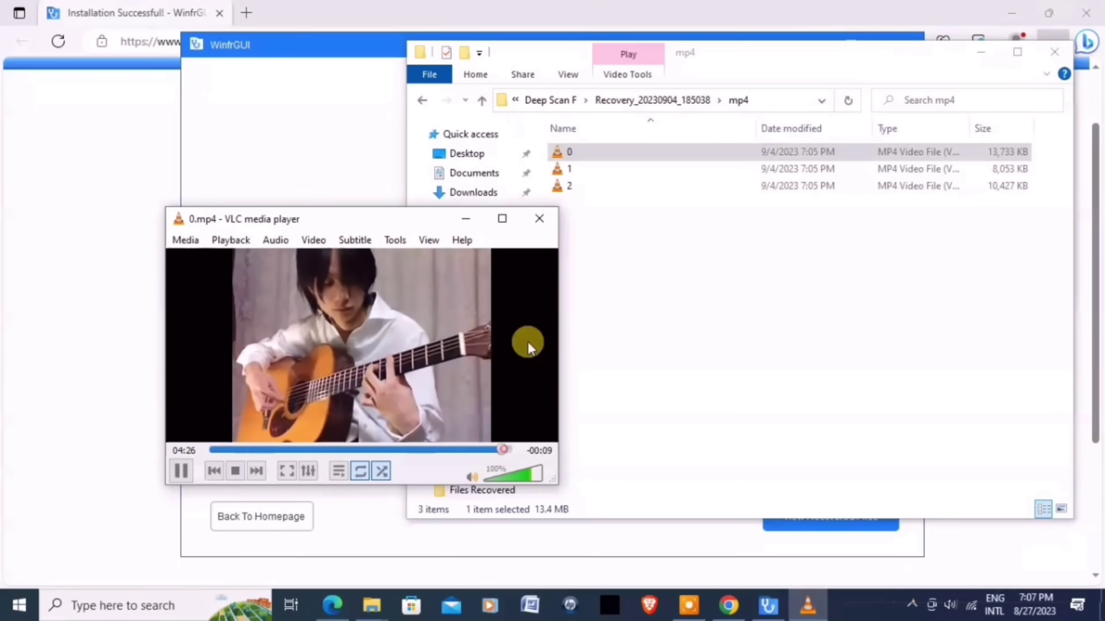
click(549, 218)
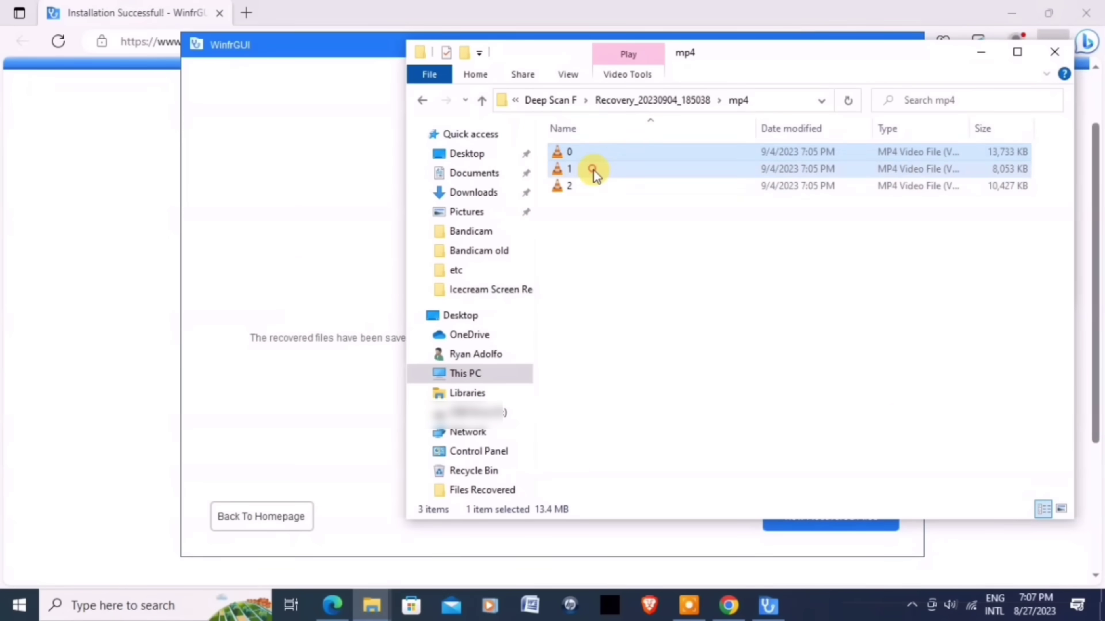
Play recovered video 1, jumping through it to near the end, then close VLC.
double_click(594, 170)
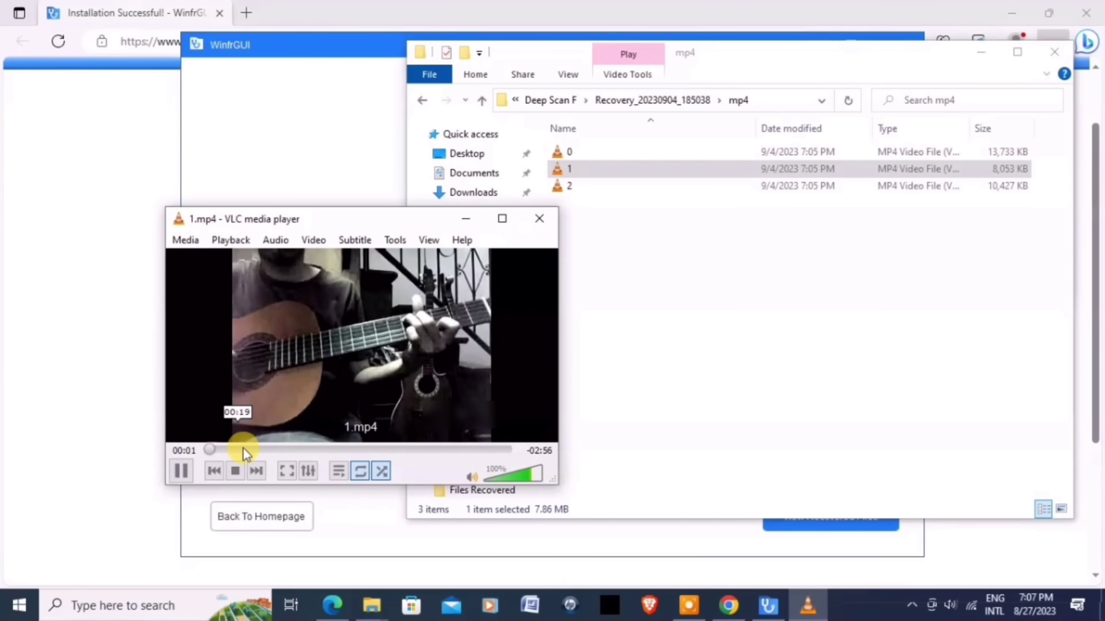
click(244, 448)
click(379, 448)
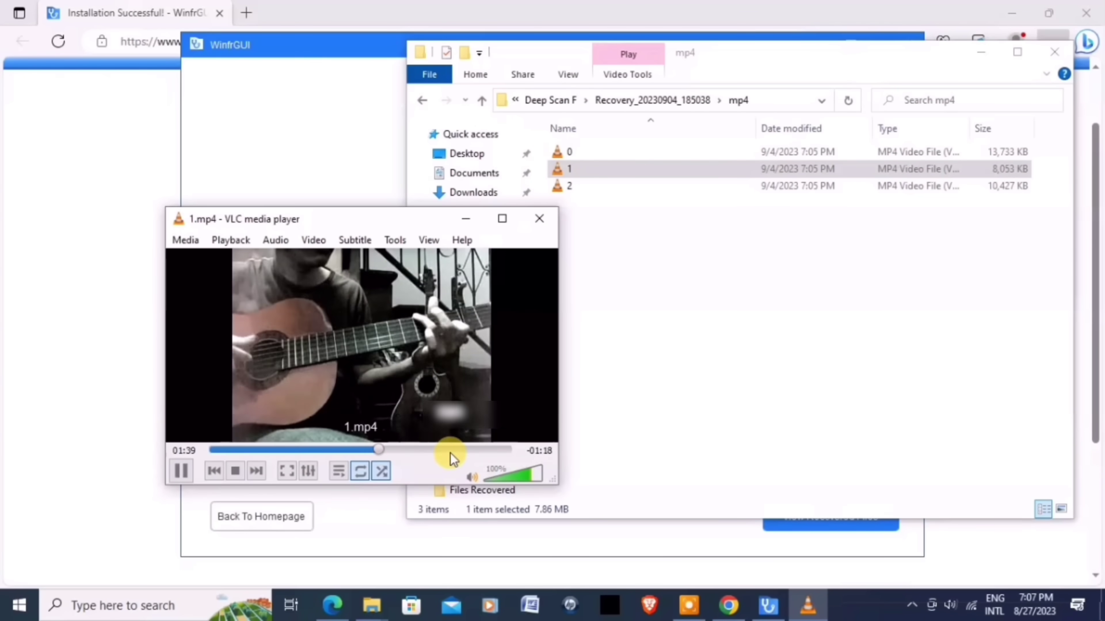
click(484, 448)
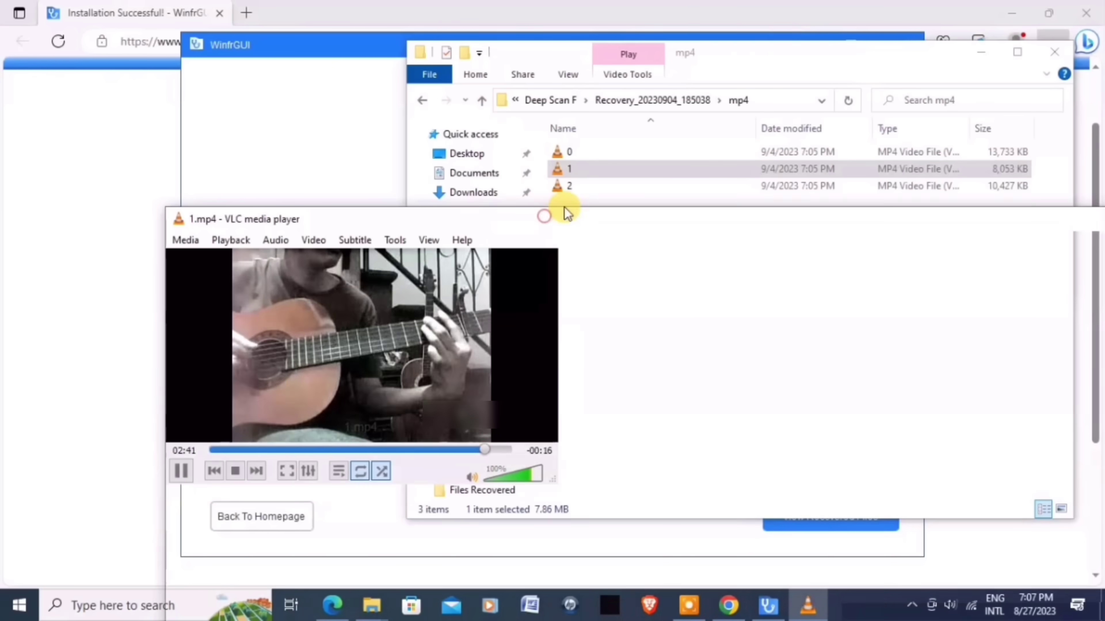
click(540, 219)
Play recovered video 2, skip through to near the end, close VLC, and return to the recovery folder.
double_click(569, 186)
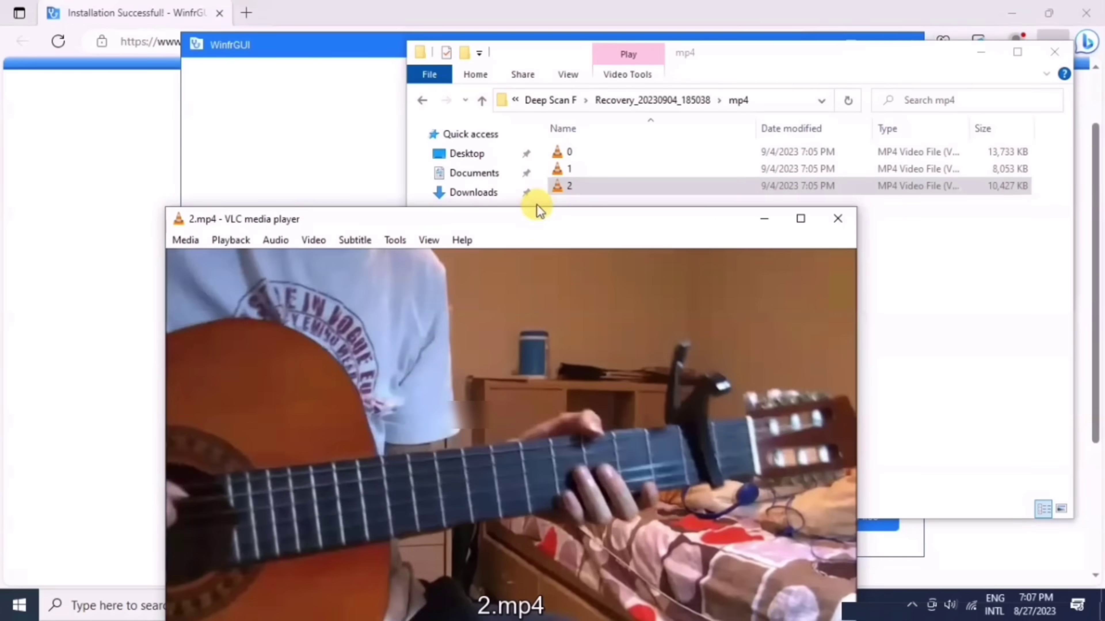
drag(540, 218, 484, 74)
click(225, 502)
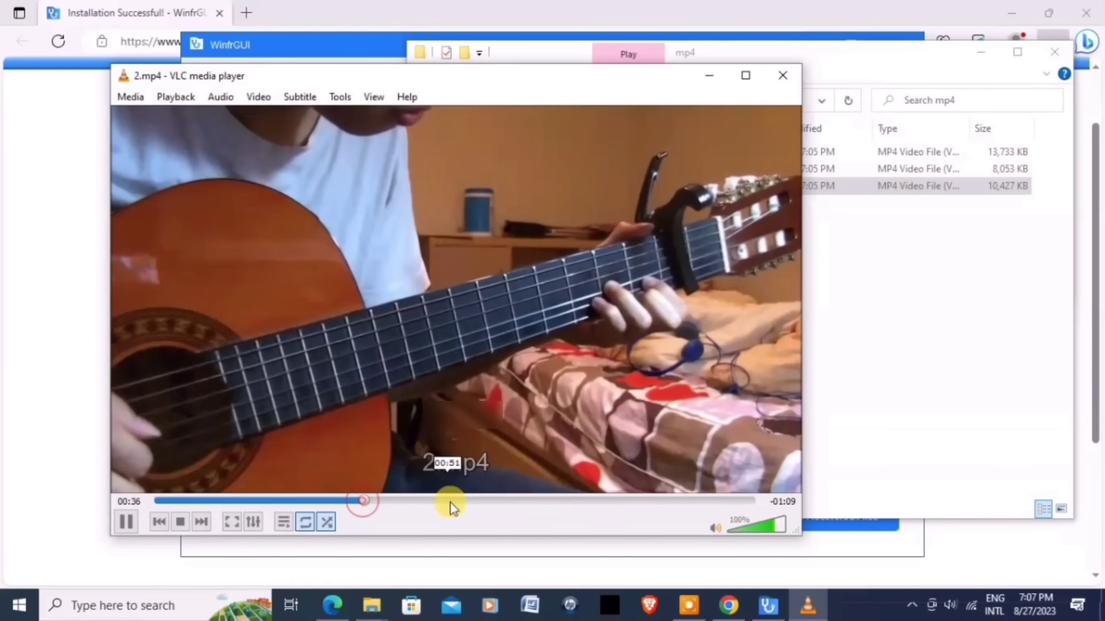
click(485, 501)
click(569, 500)
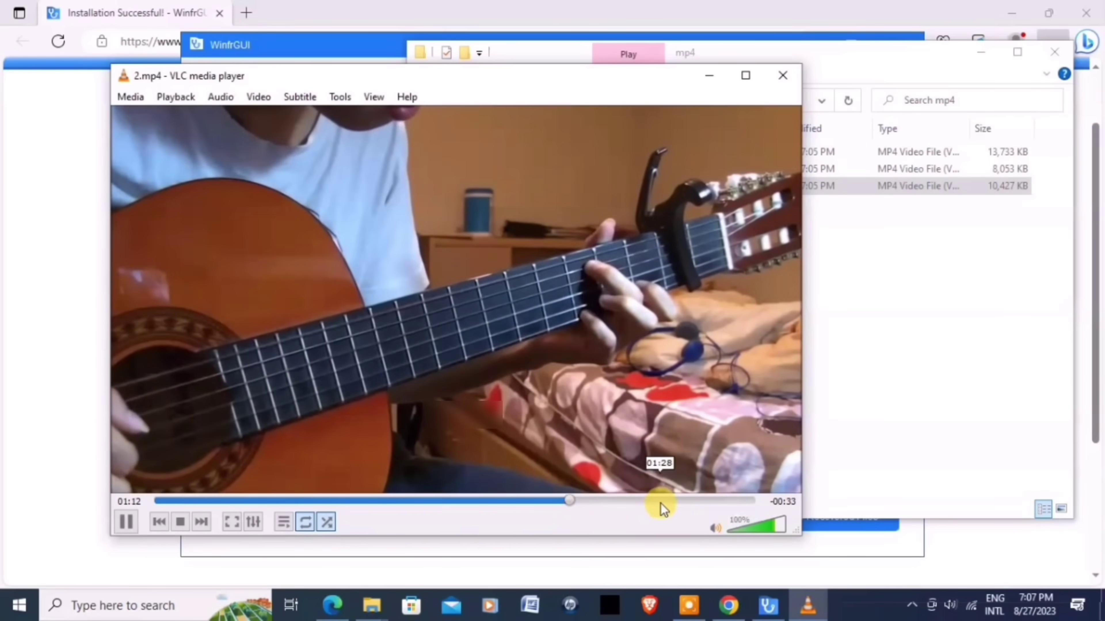
click(732, 501)
click(785, 73)
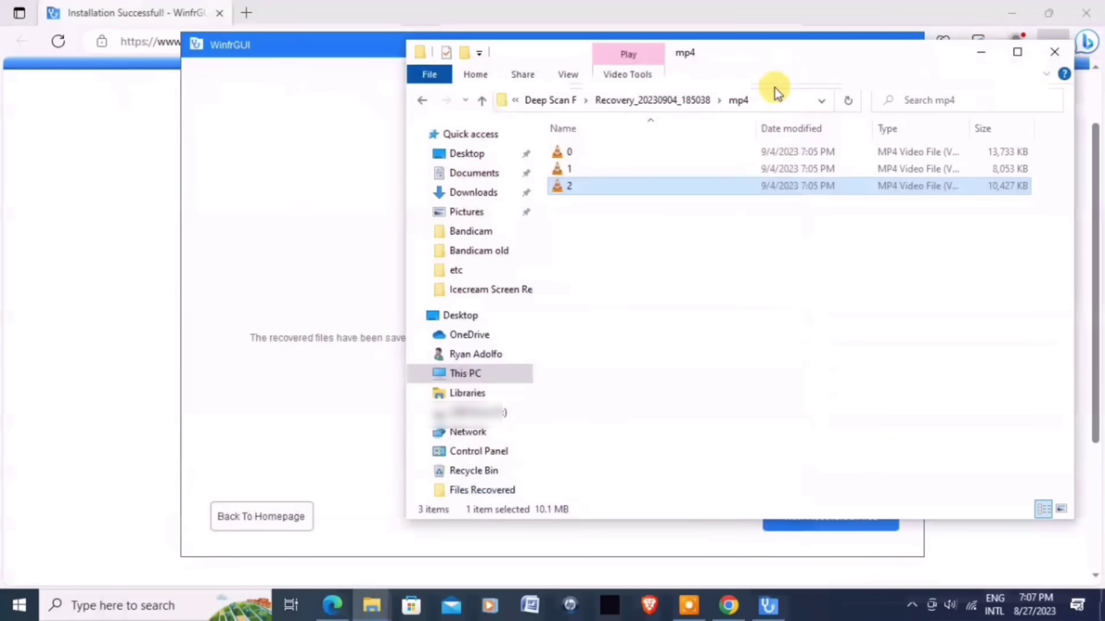
click(635, 106)
Open recovered 16.pdf from the pdf folder, scroll through it, and close it.
double_click(578, 203)
click(575, 153)
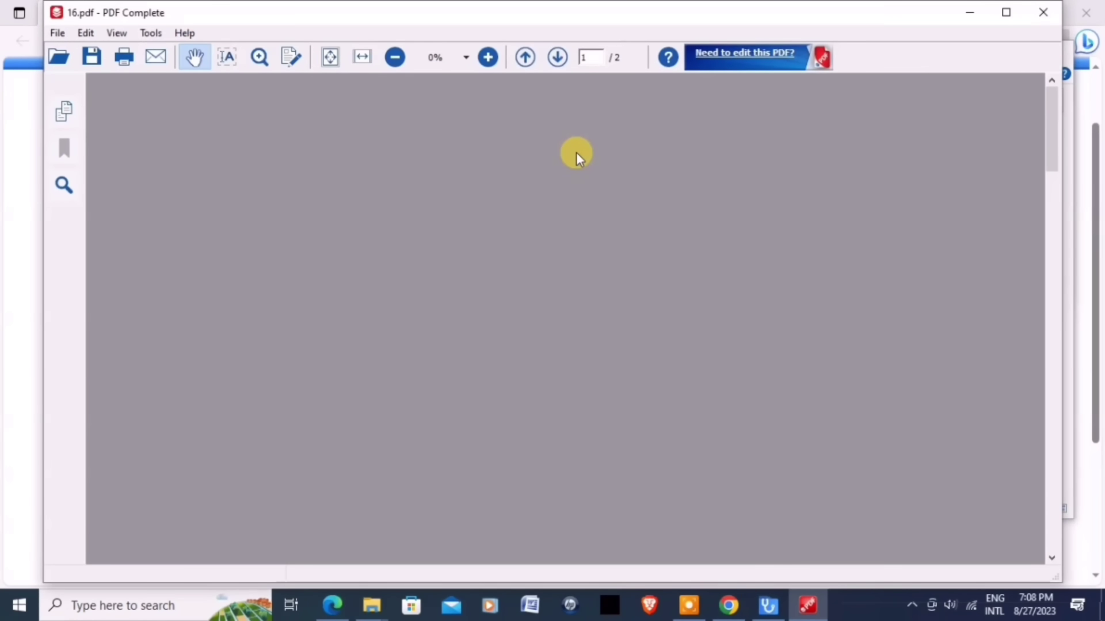
scroll(576, 256, down, 2)
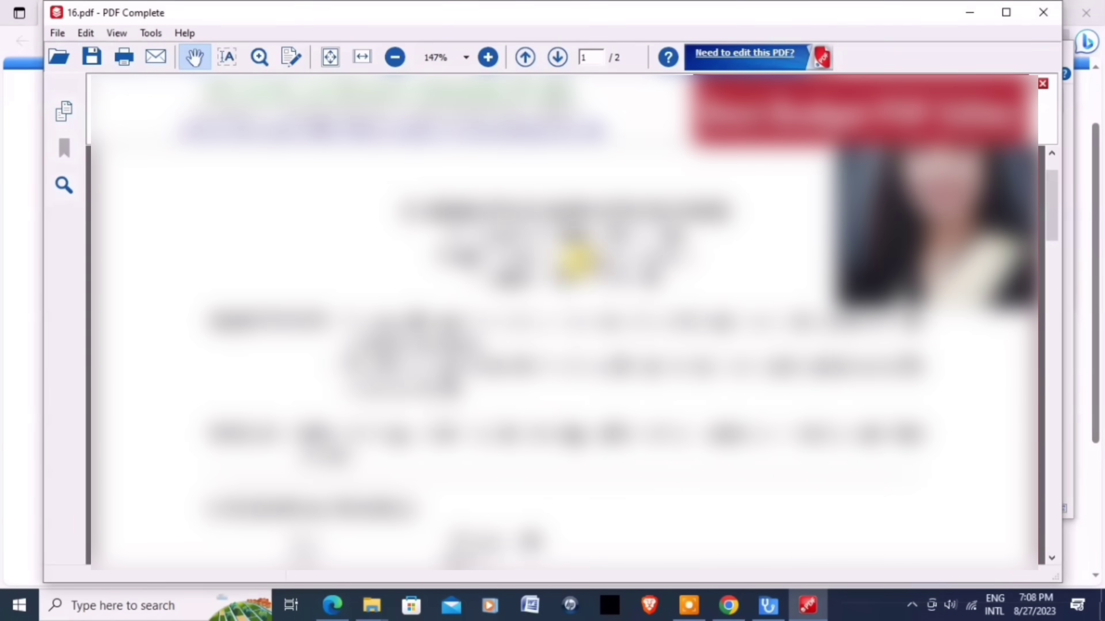
scroll(1061, 181, down, 4)
drag(1055, 205, 1040, 292)
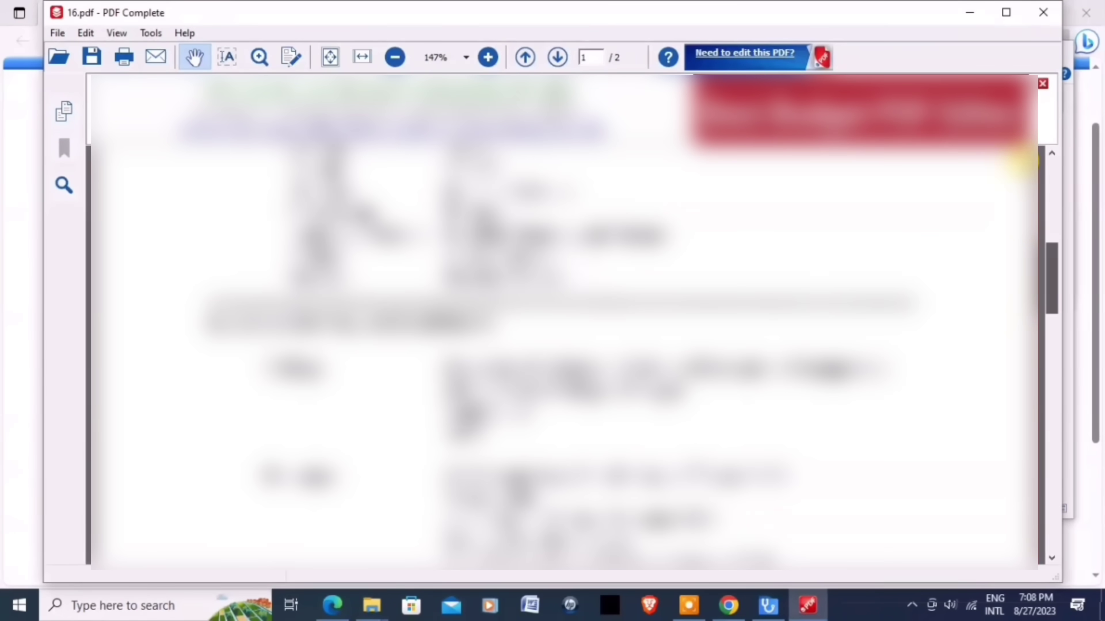
scroll(1039, 138, up, 10)
click(1043, 12)
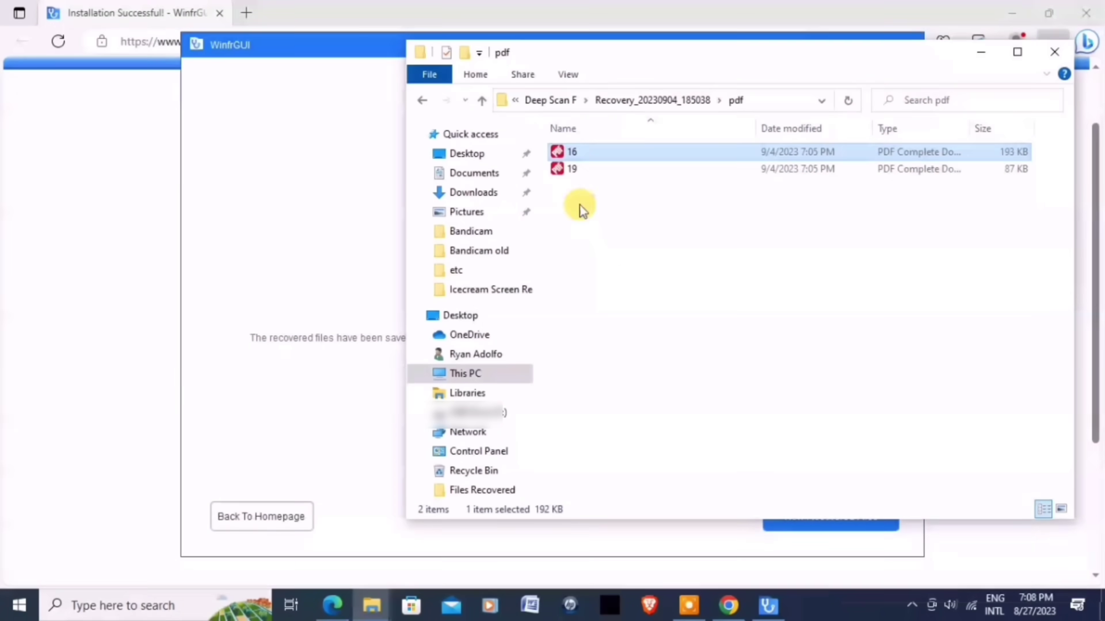
Open recovered 19.pdf, then select Removable Disk (F:) in This PC.
double_click(579, 170)
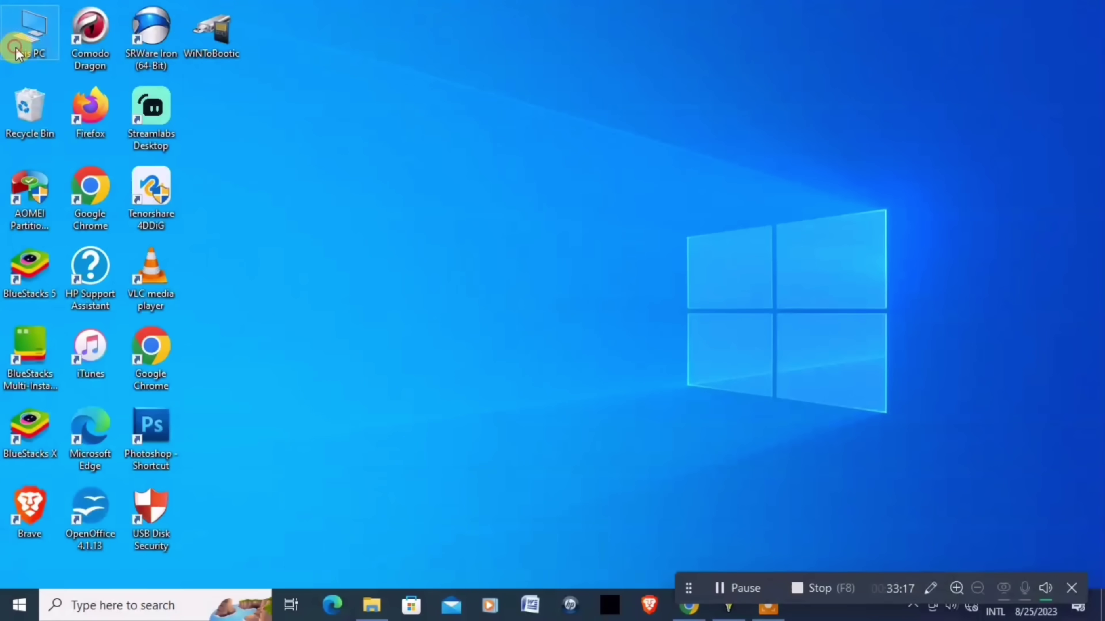
double_click(16, 51)
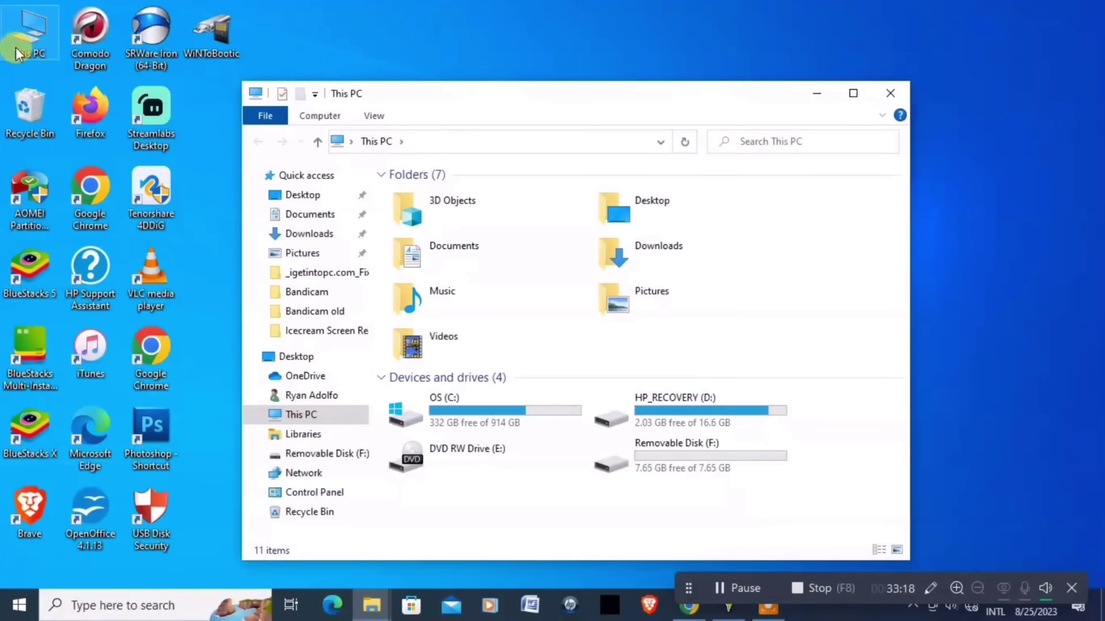
click(708, 472)
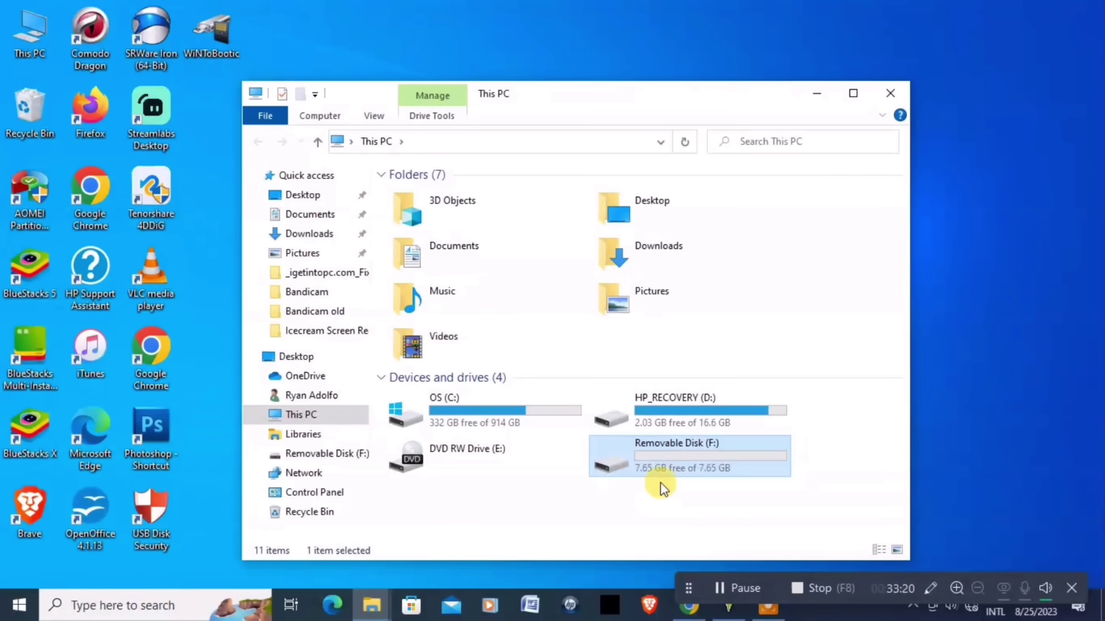